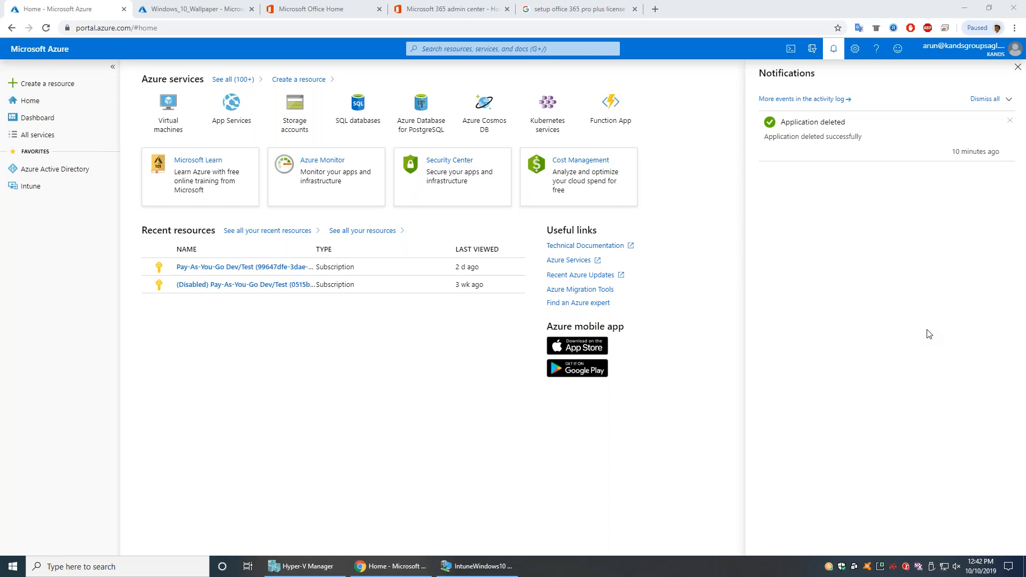
- Close the notifications and open the apps list under Intune client apps
click(834, 49)
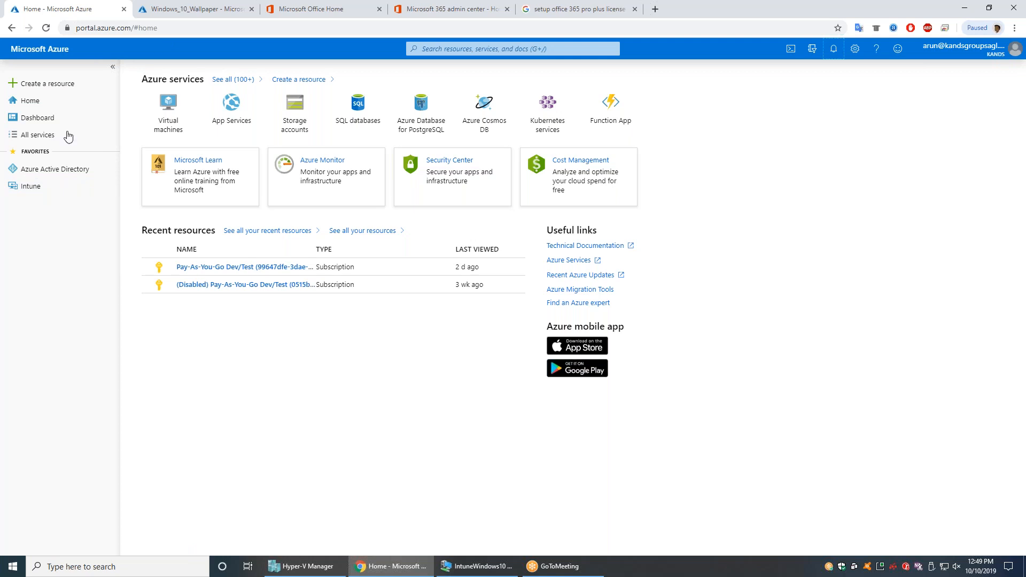
click(47, 192)
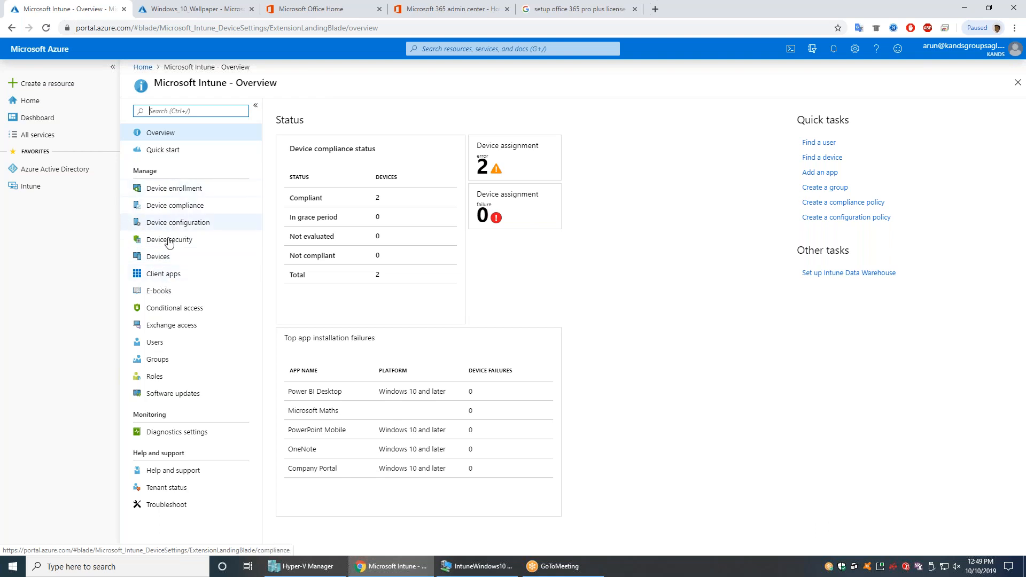
click(173, 278)
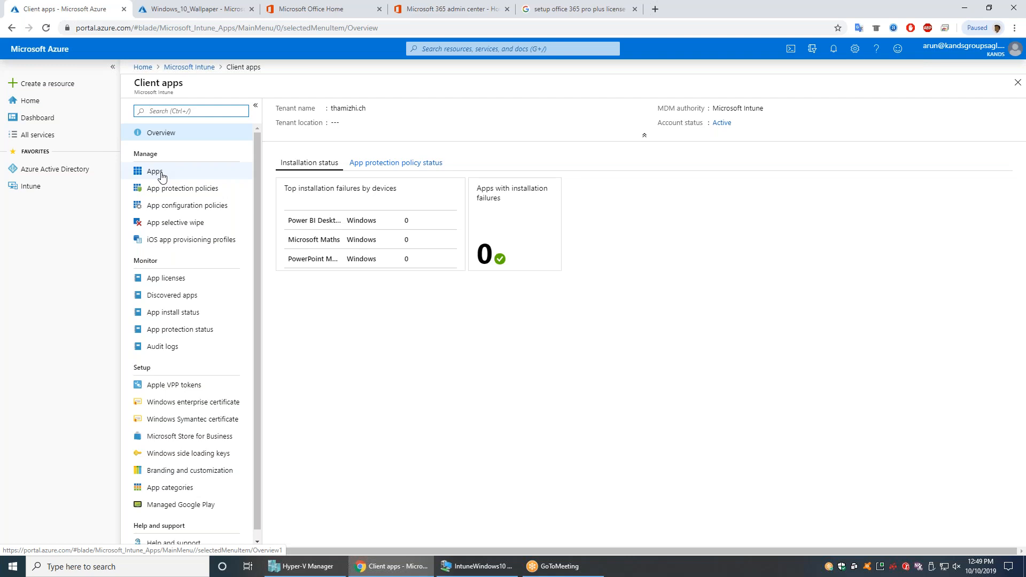
click(155, 171)
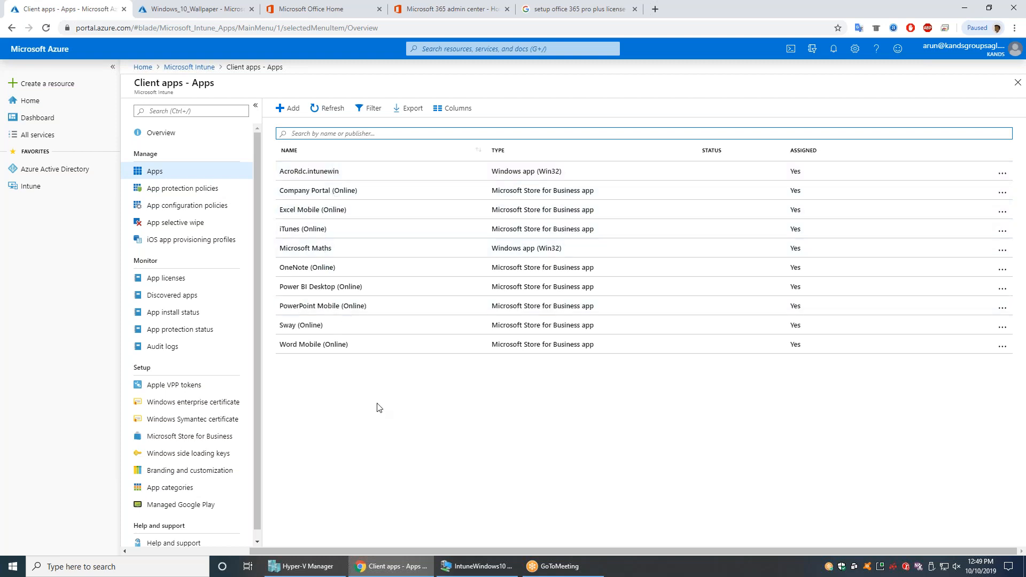
- Dismiss the network discovery prompt in the IntuneWindows10 virtual machine, reposition its window so it fits on screen, and minimize it
mouse_move(485, 571)
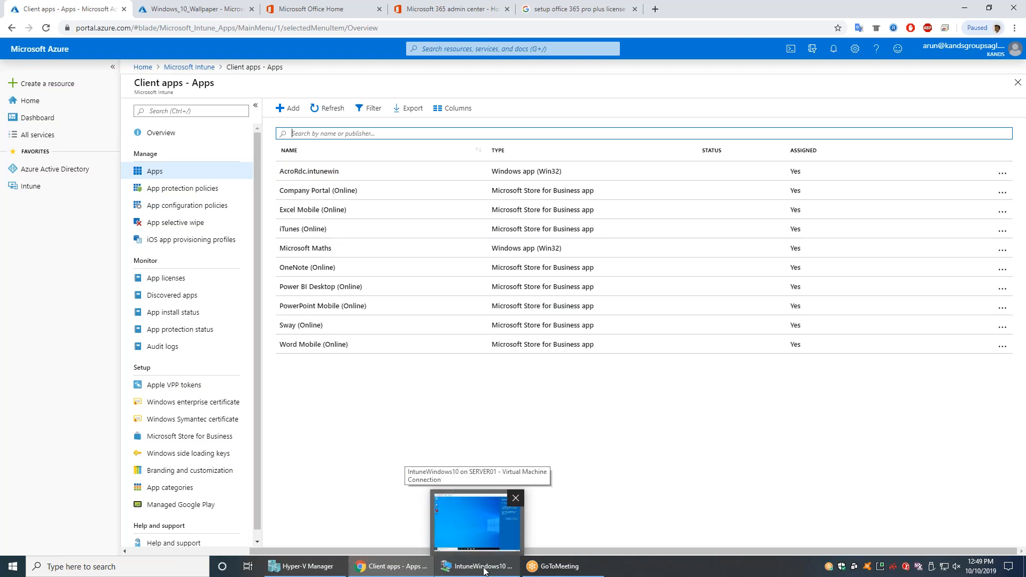
click(485, 570)
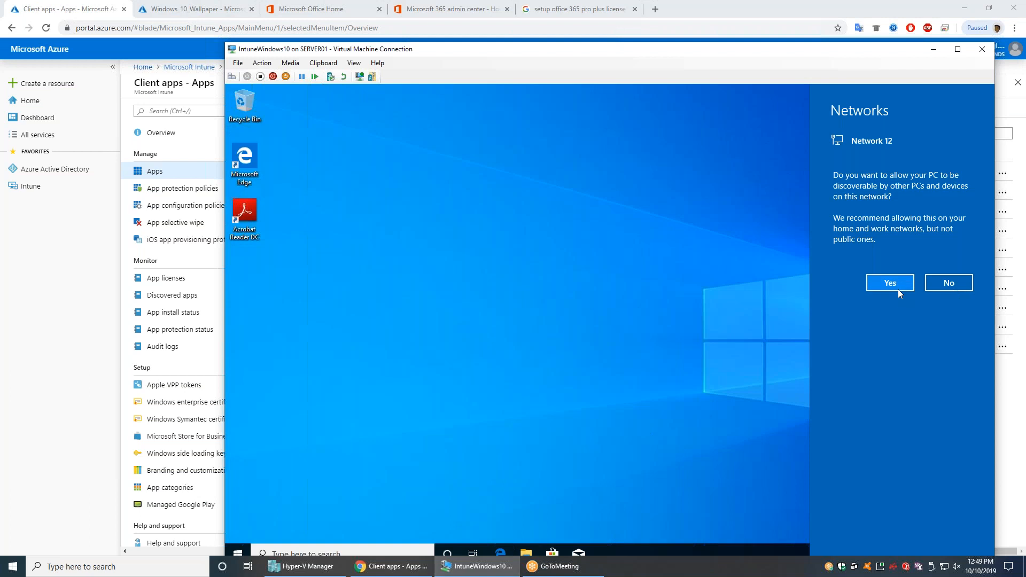
click(386, 122)
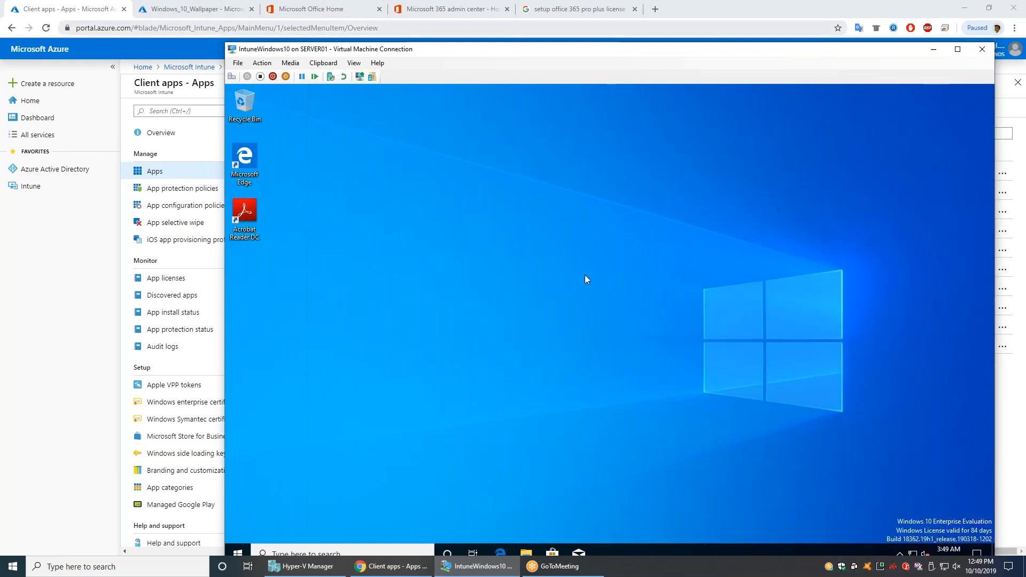
drag(564, 51, 551, 26)
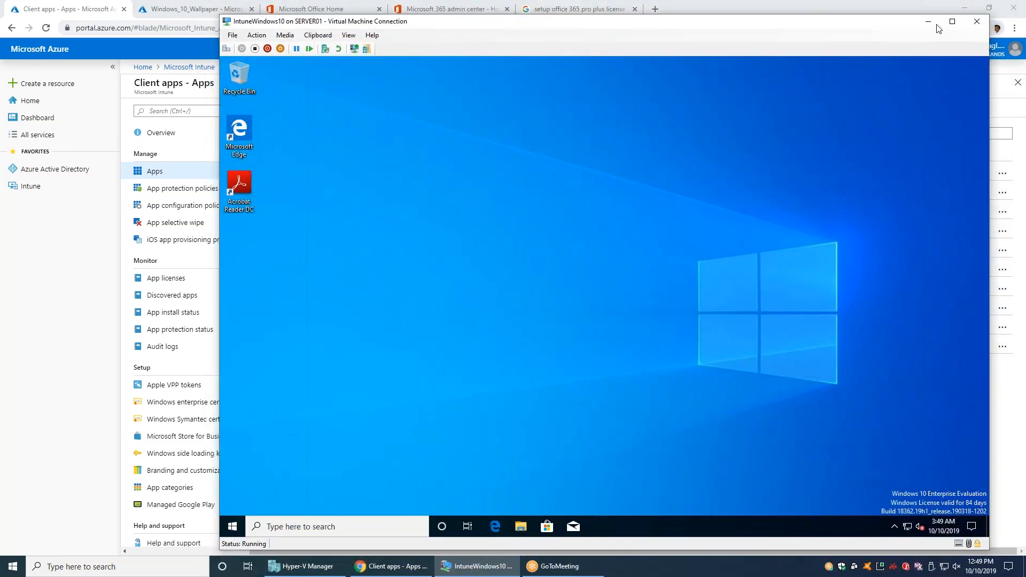
click(922, 23)
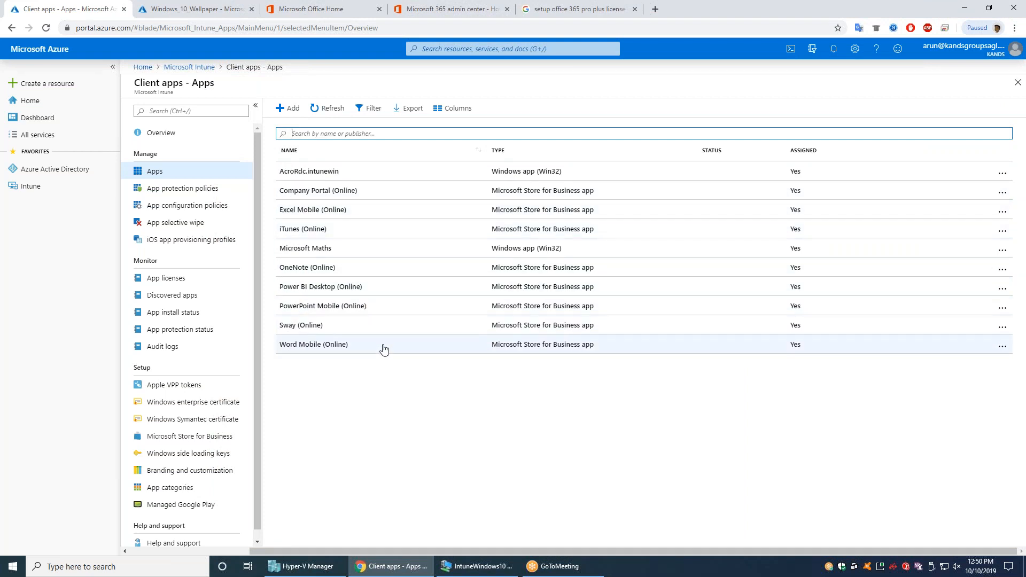
- Switch to the IntuneWindows10 virtual machine, open Company Portal and look through its newest apps
click(487, 570)
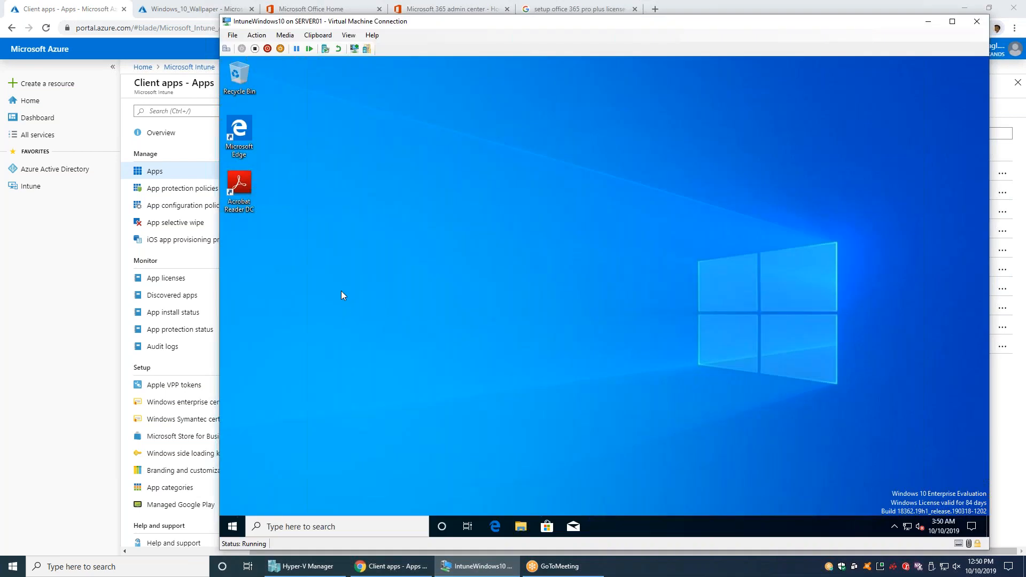
click(235, 527)
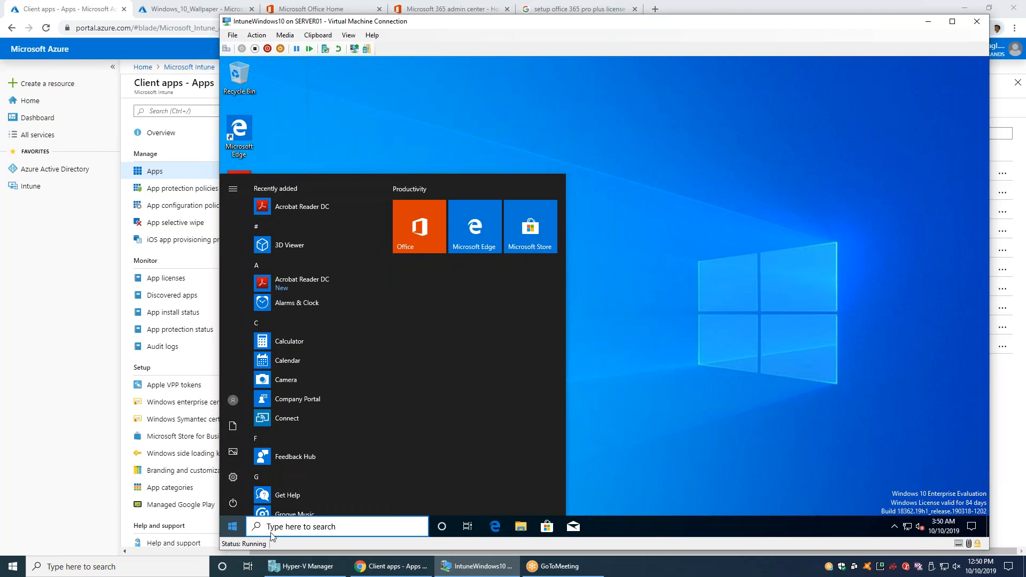
click(231, 528)
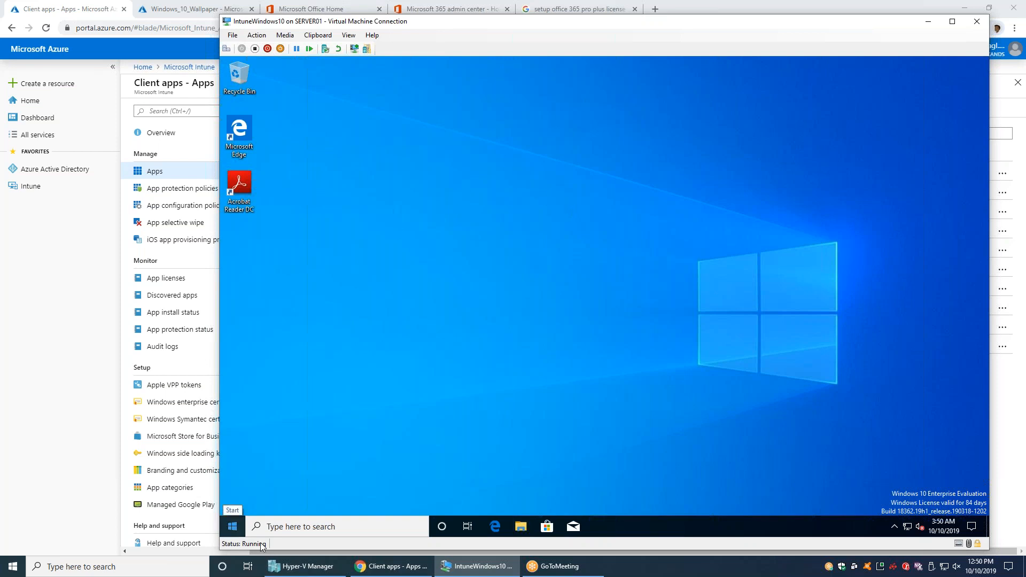
click(233, 528)
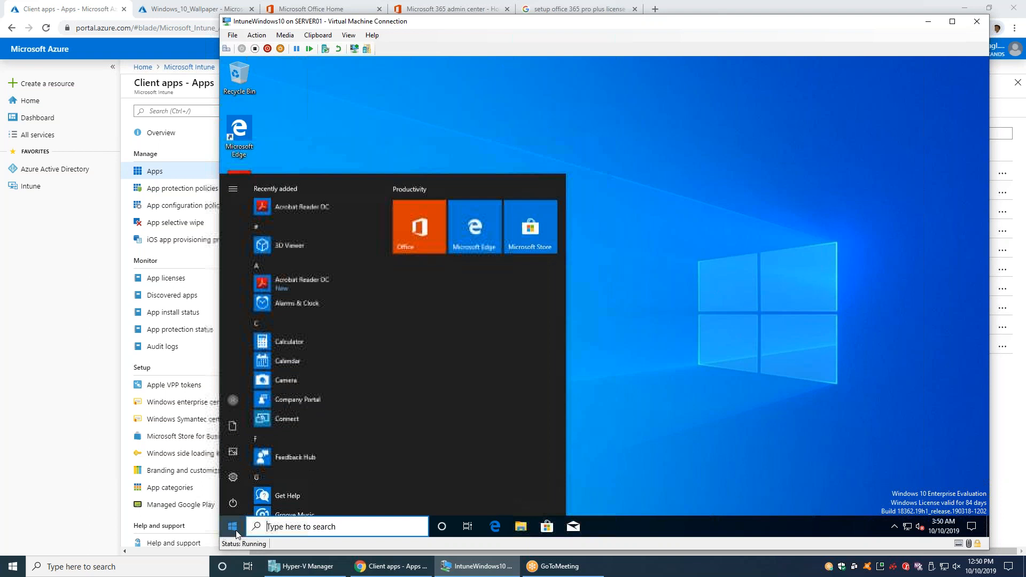
click(322, 398)
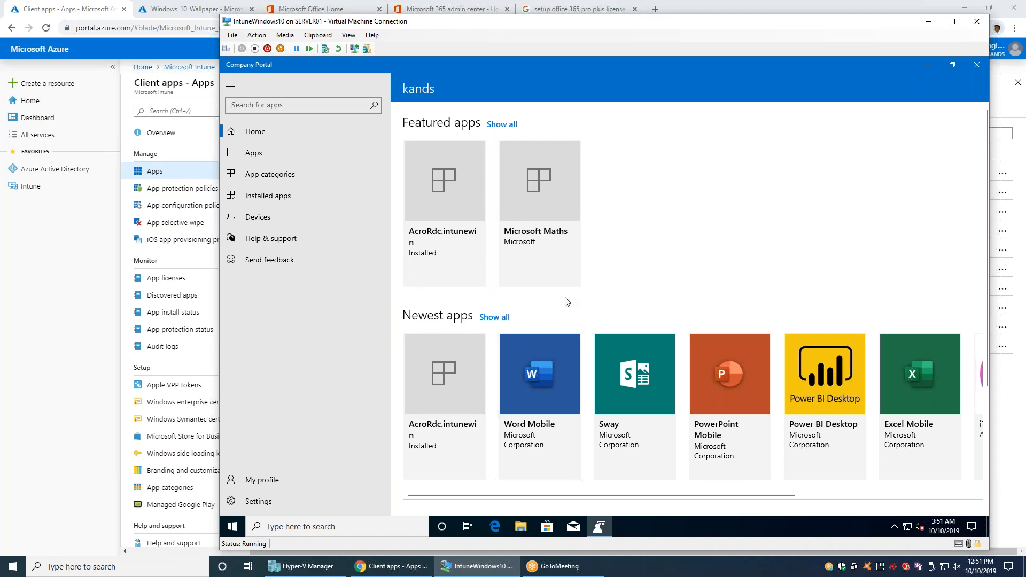
scroll(567, 296, down, 3)
scroll(566, 297, right, 5)
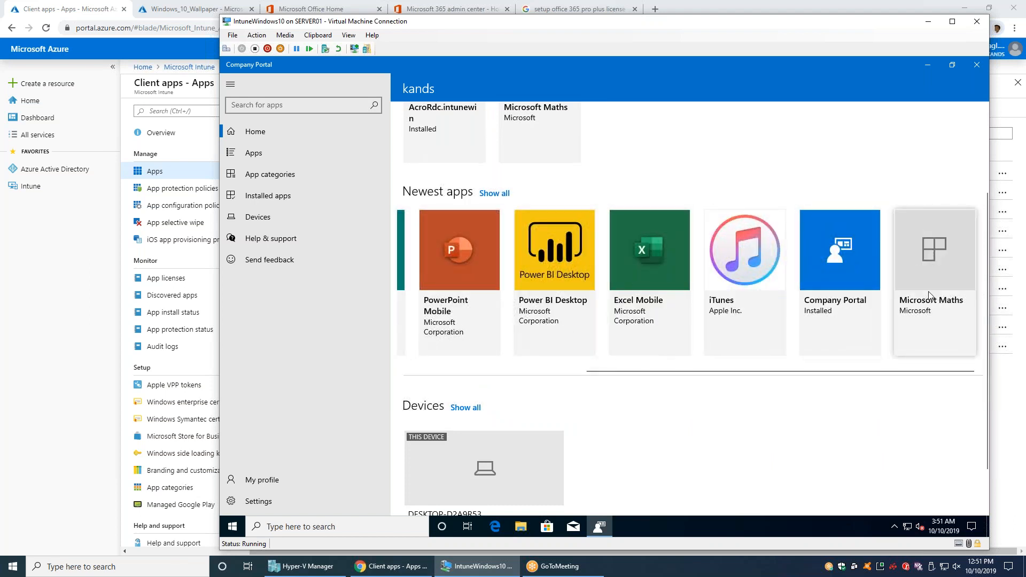
scroll(795, 302, left, 2)
scroll(795, 302, left, 4)
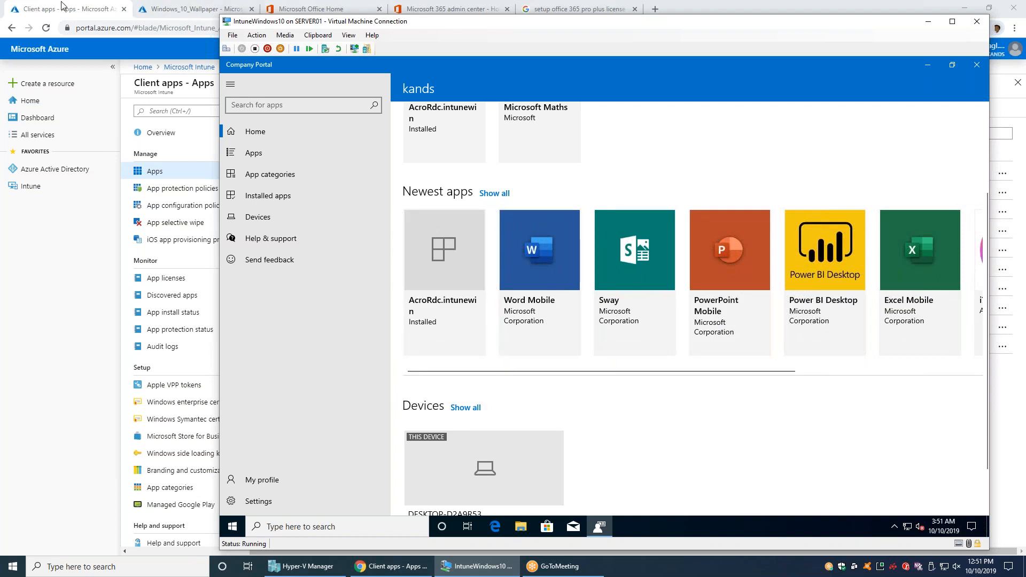
- Return to the Azure portal and start adding a client app of the Office 365 Suite type for Windows 10
click(107, 9)
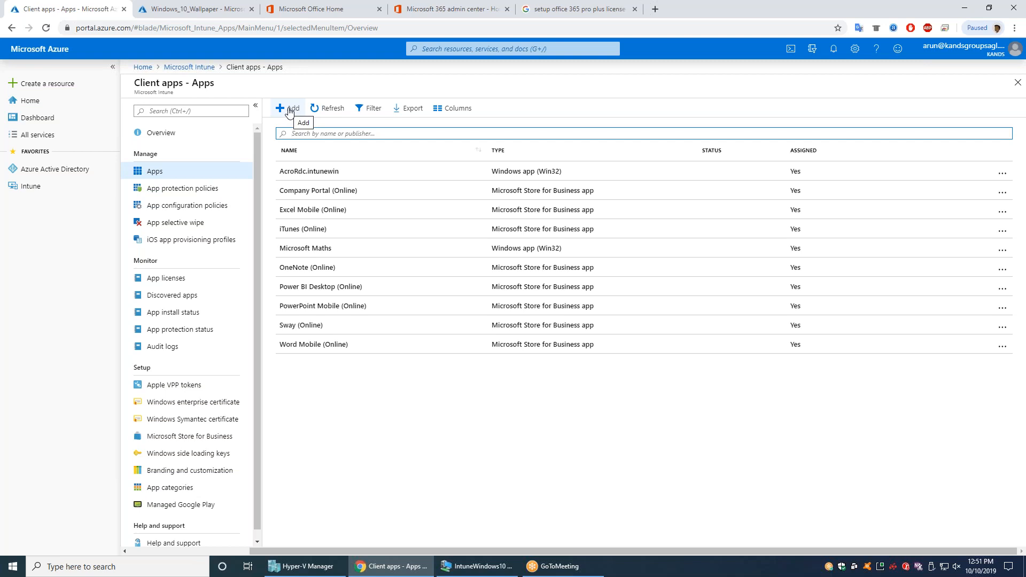
click(289, 110)
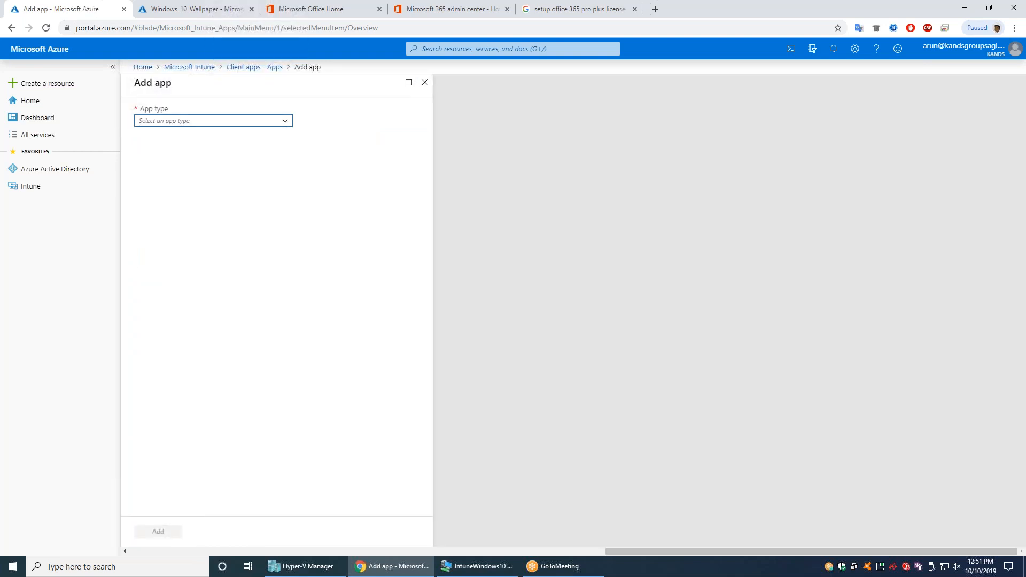
click(288, 126)
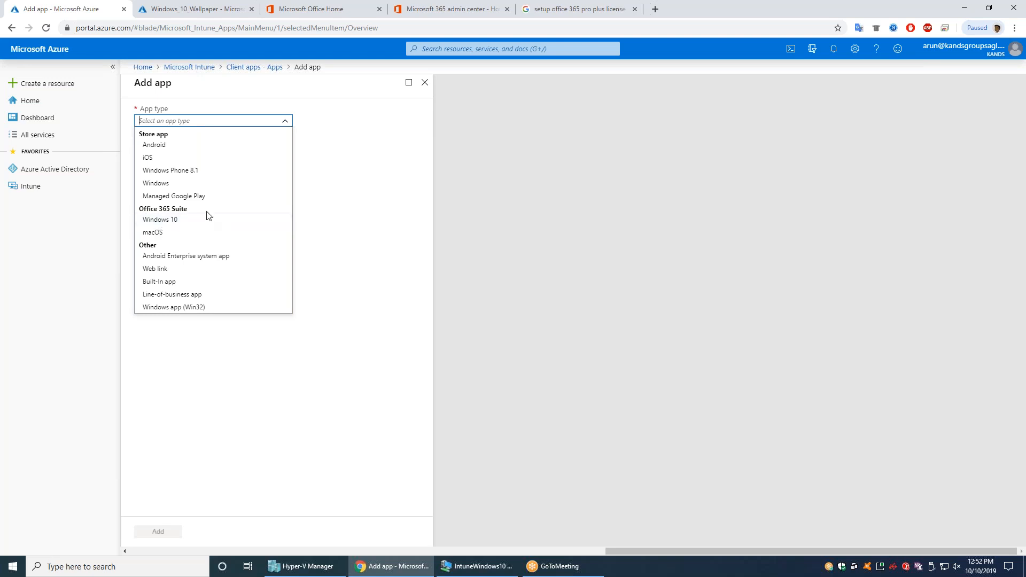
click(167, 224)
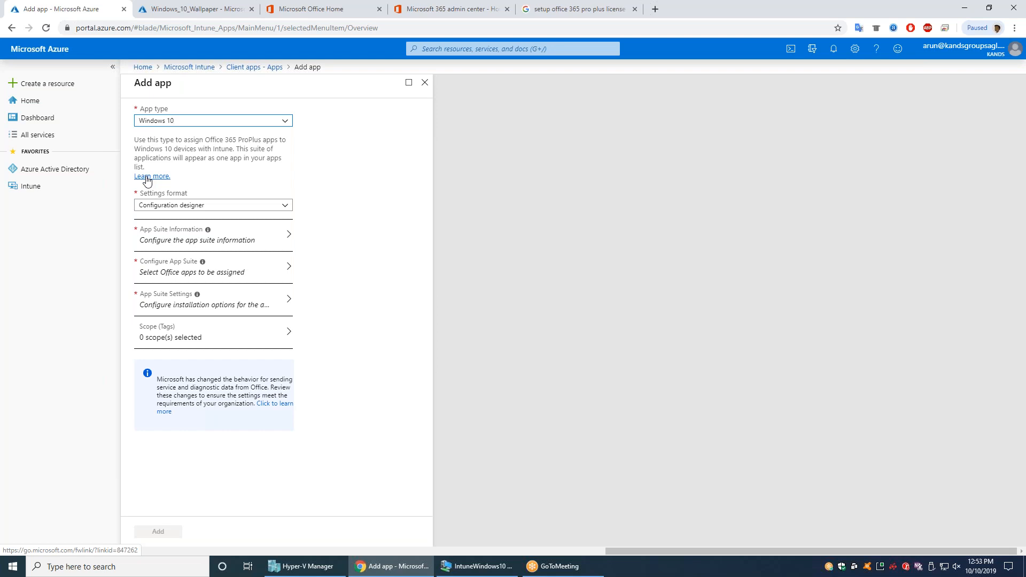
- Review the settings format options offered for the Office 365 suite
click(228, 206)
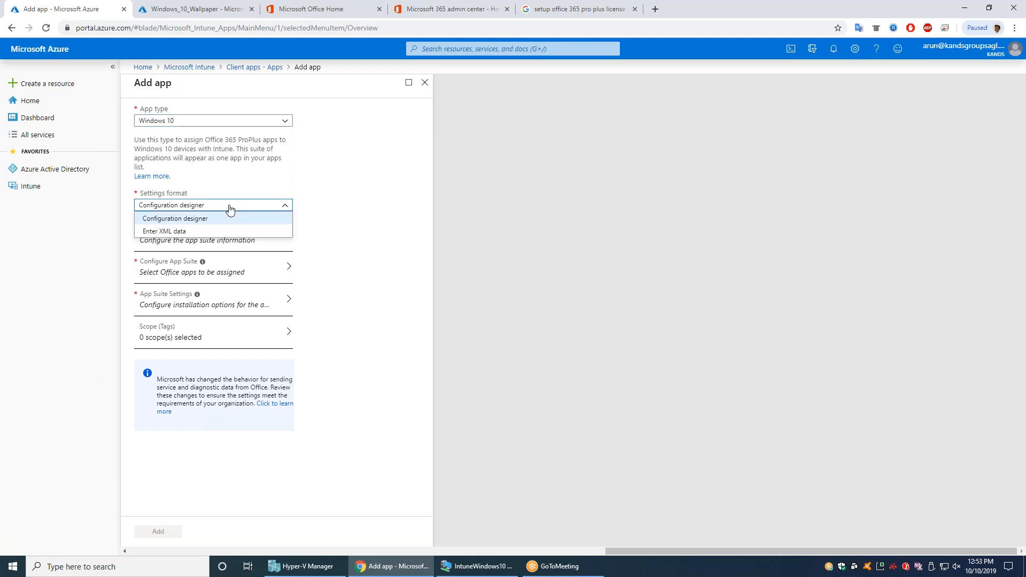
click(228, 209)
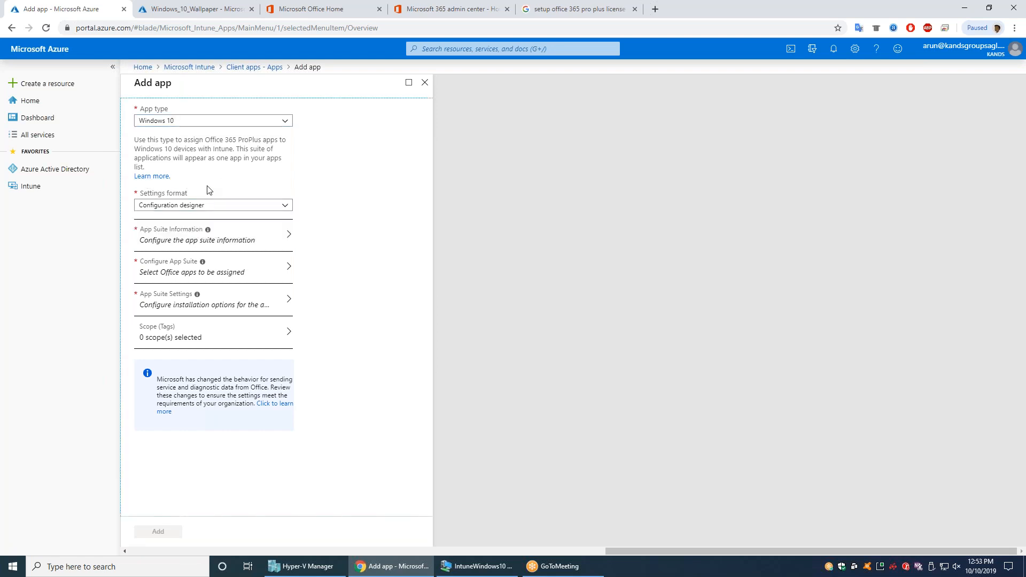
click(228, 208)
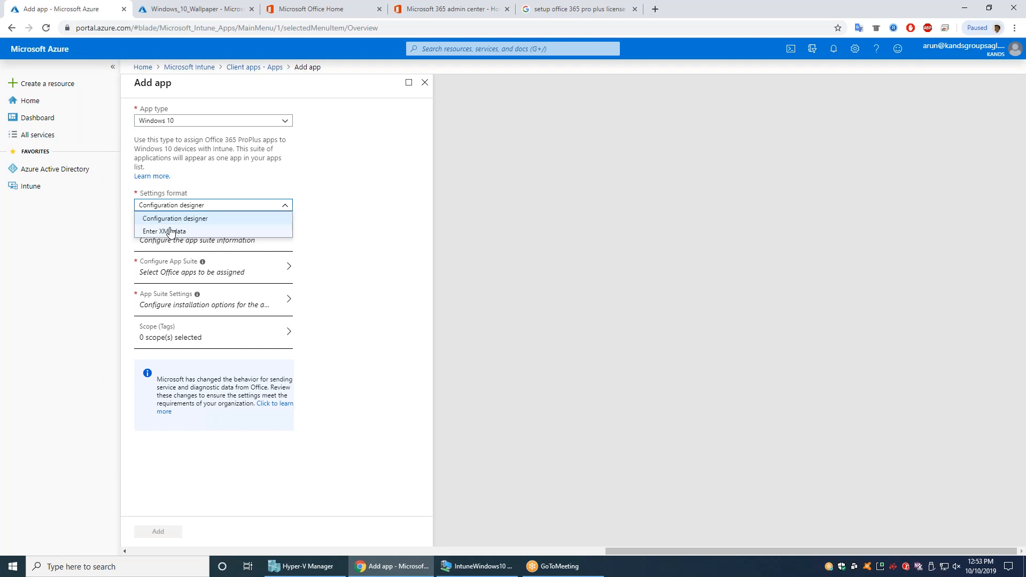
click(250, 188)
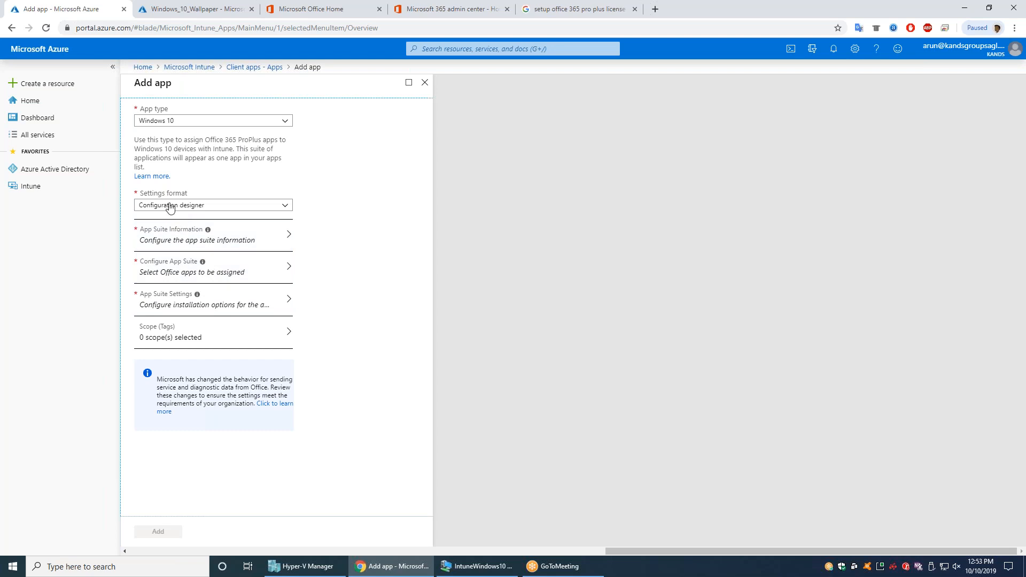
- In the app suite information, enter the suite name "Office 365 Pro" and the description "Deployment Office 365 Pro"
click(215, 245)
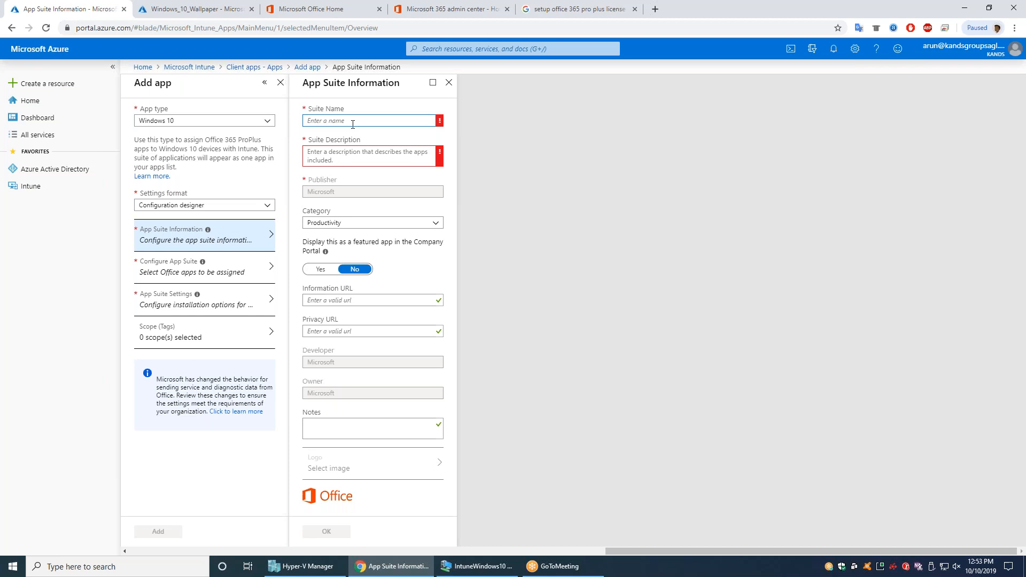
text(Office 365 Pro)
key(Tab)
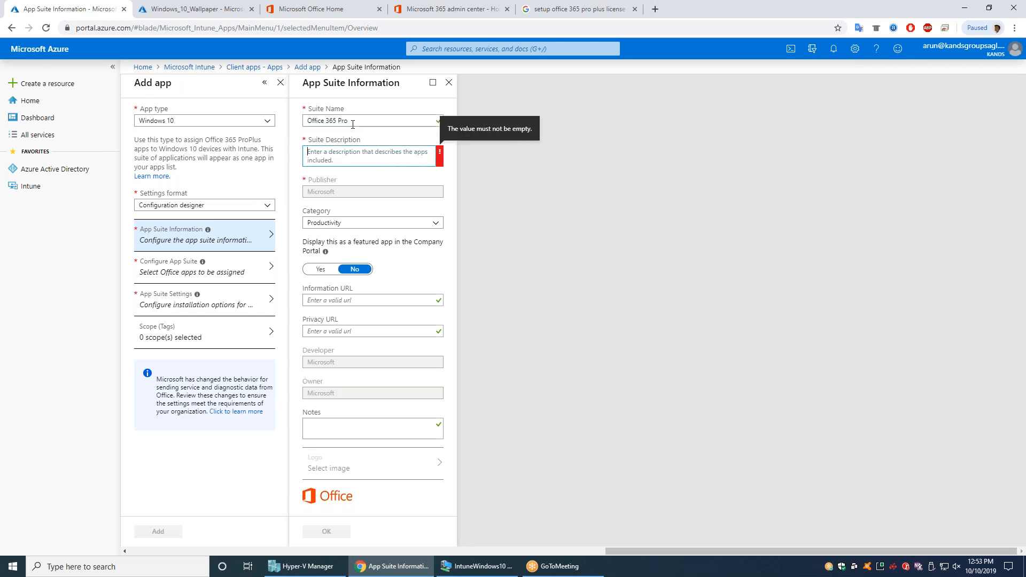
text(Deplo)
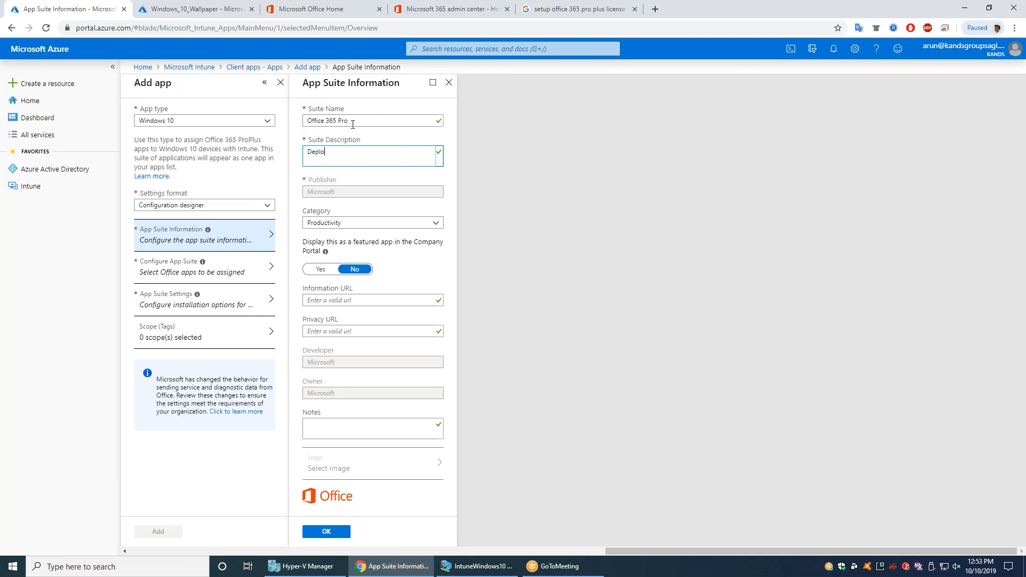
text(yment Office 365 Pro)
key(Tab)
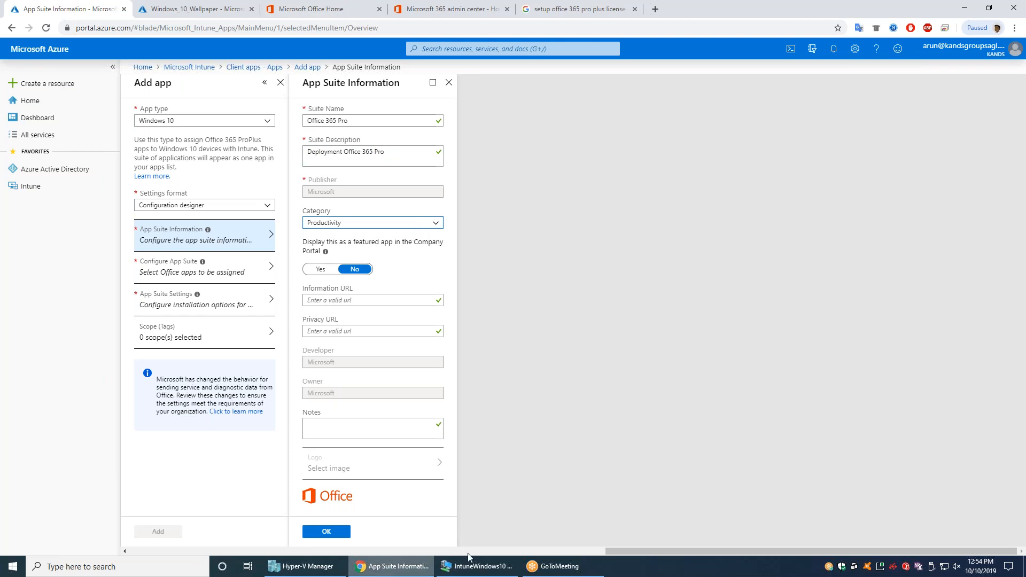
- Set the suite to display as a featured app, check the featured section of Company Portal in the virtual machine, and confirm the suite information
click(323, 273)
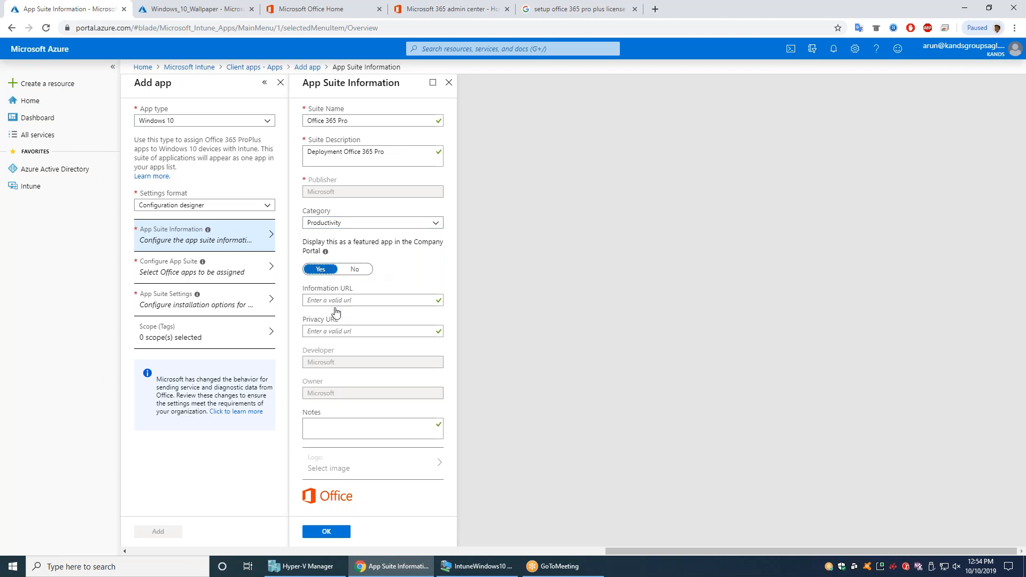
click(477, 566)
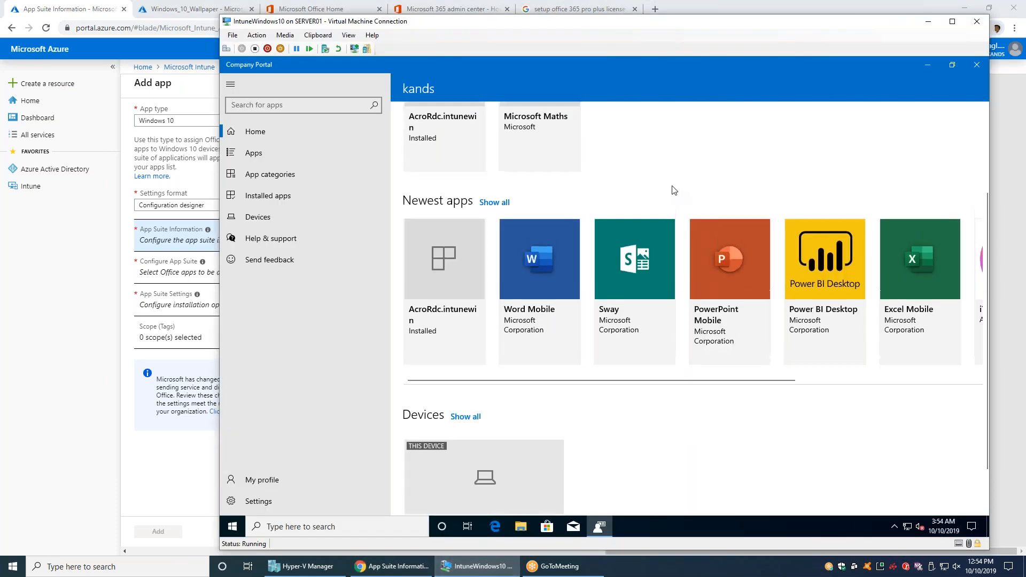
scroll(673, 190, up, 3)
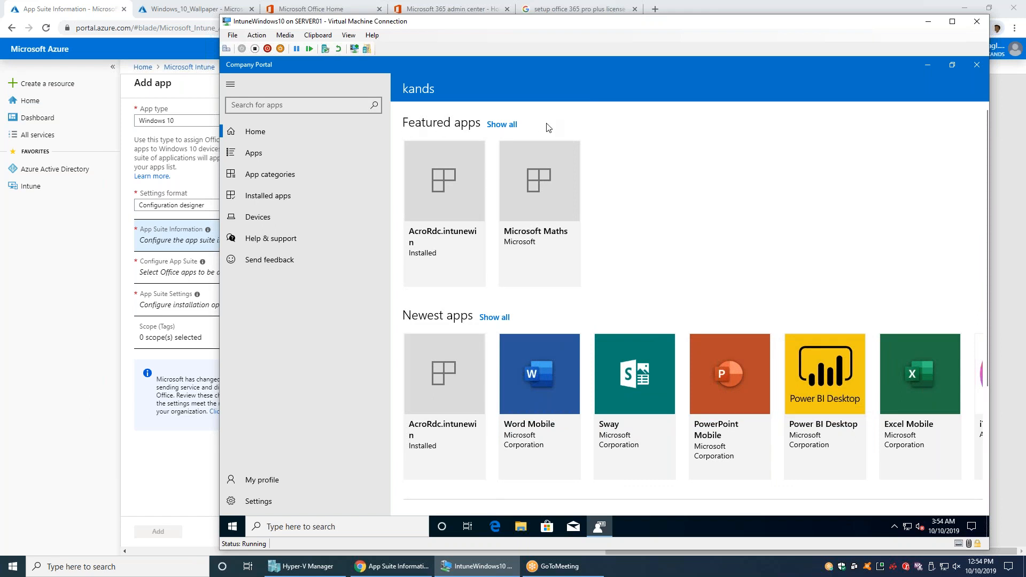
click(43, 6)
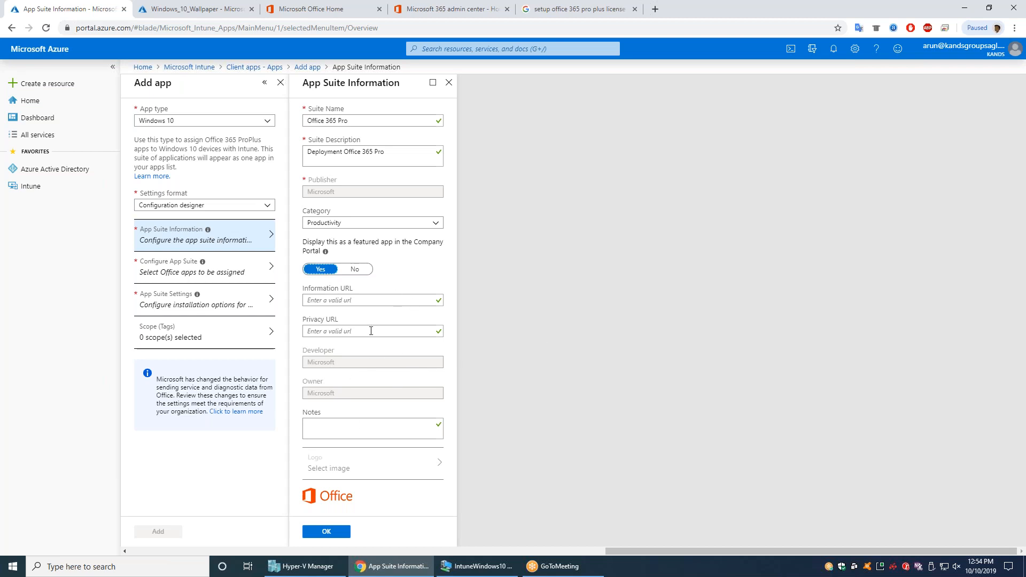
click(327, 531)
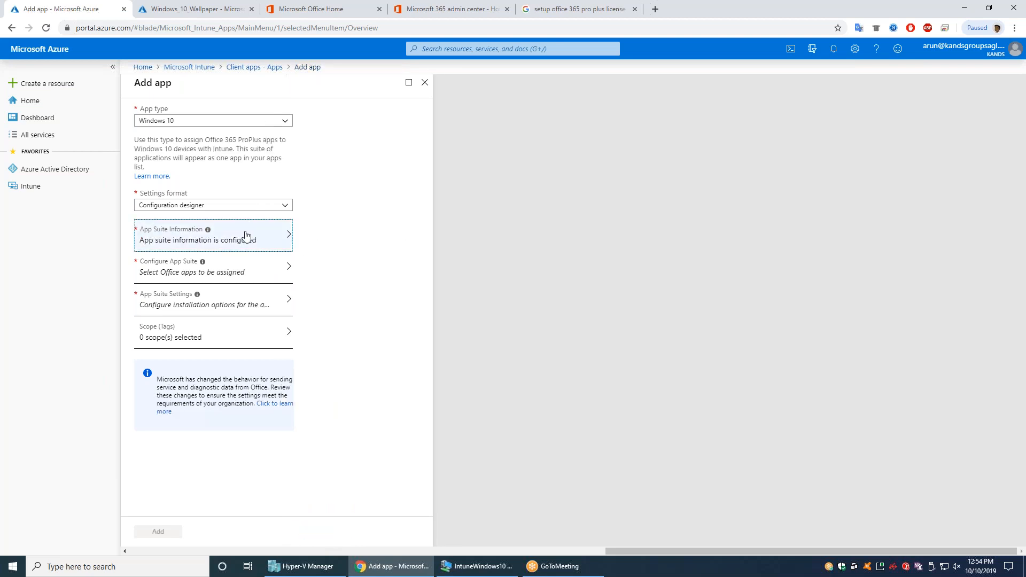
- Configure the app suite by deselecting Access, OneDrive Desktop, Publisher and Teams, keeping Excel, Outlook, PowerPoint, Skype for Business and Word, and confirm
click(222, 277)
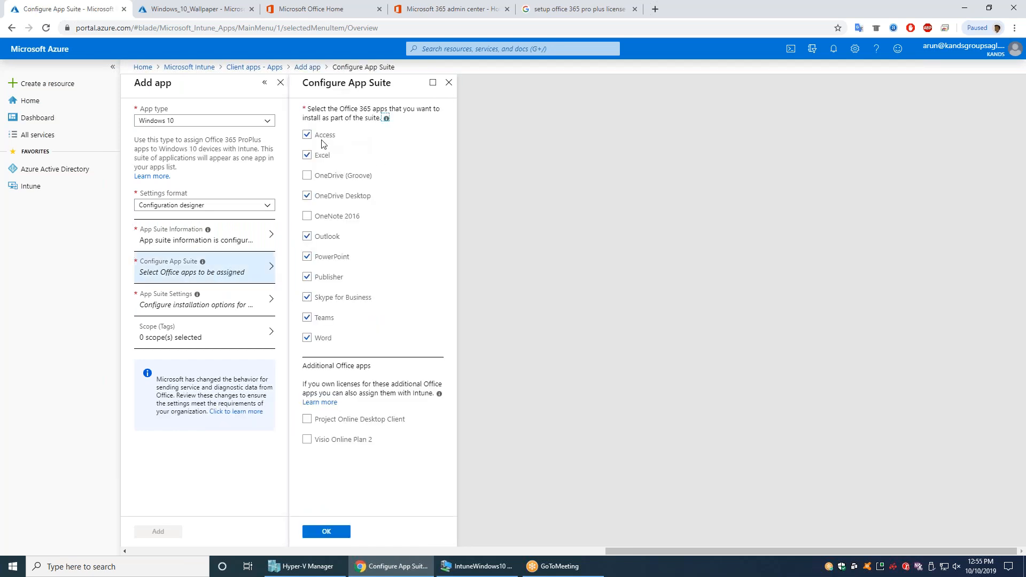
click(307, 136)
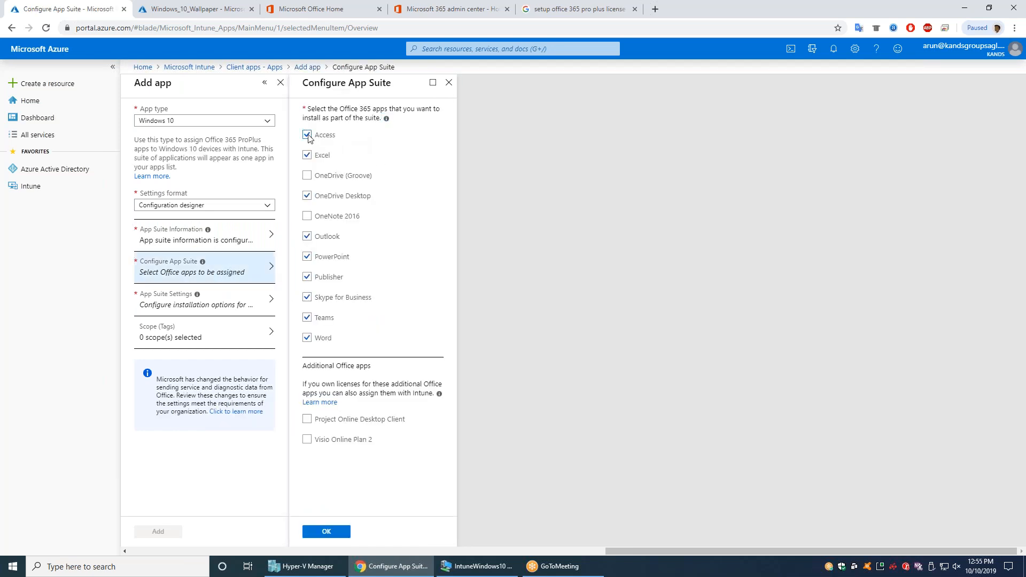
click(307, 196)
click(308, 237)
click(307, 237)
click(307, 278)
click(307, 317)
click(327, 532)
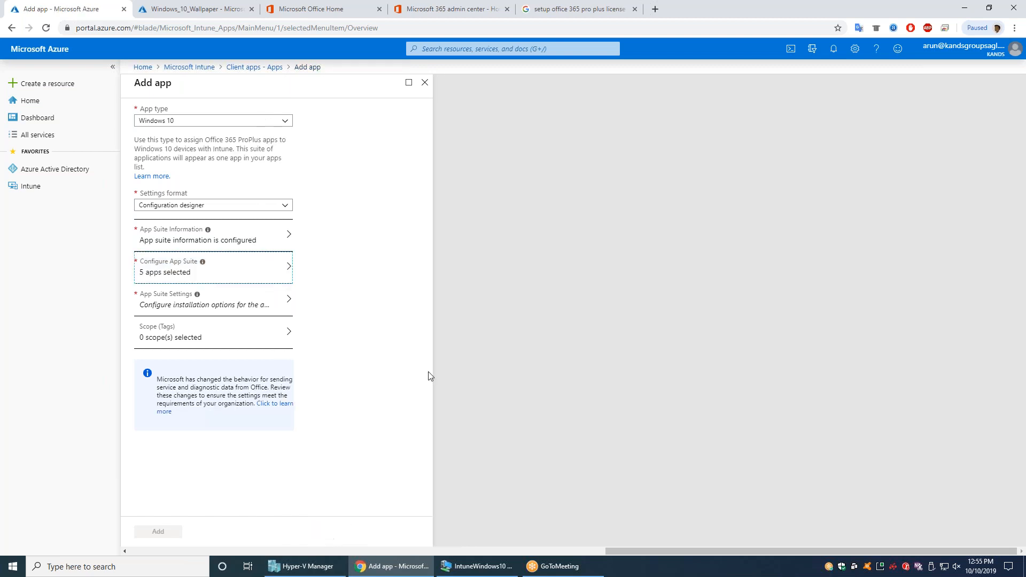
- In the app suite settings, set the update channel to Monthly, try a specific version, and choose Latest as the version to install
click(242, 307)
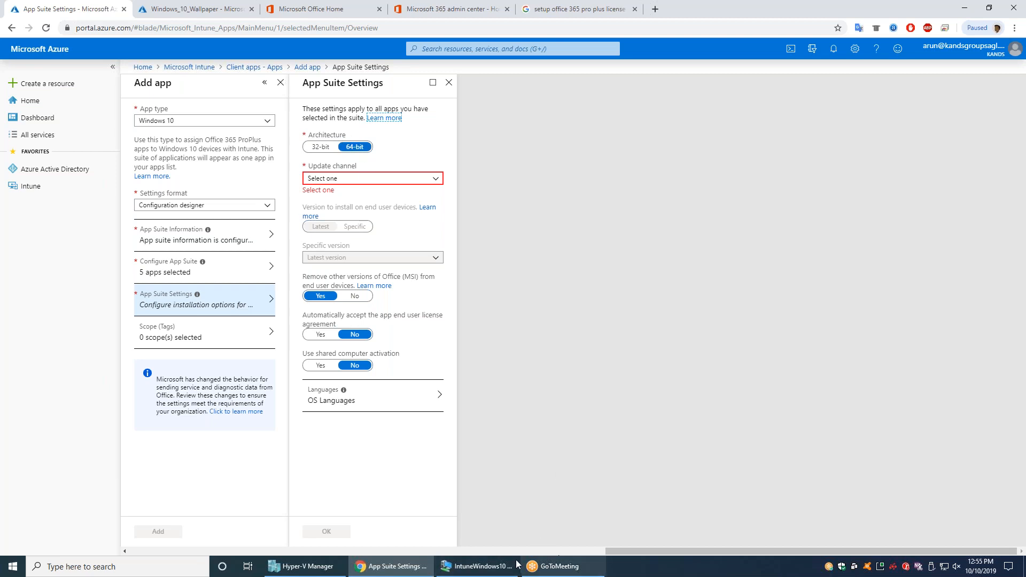
click(490, 567)
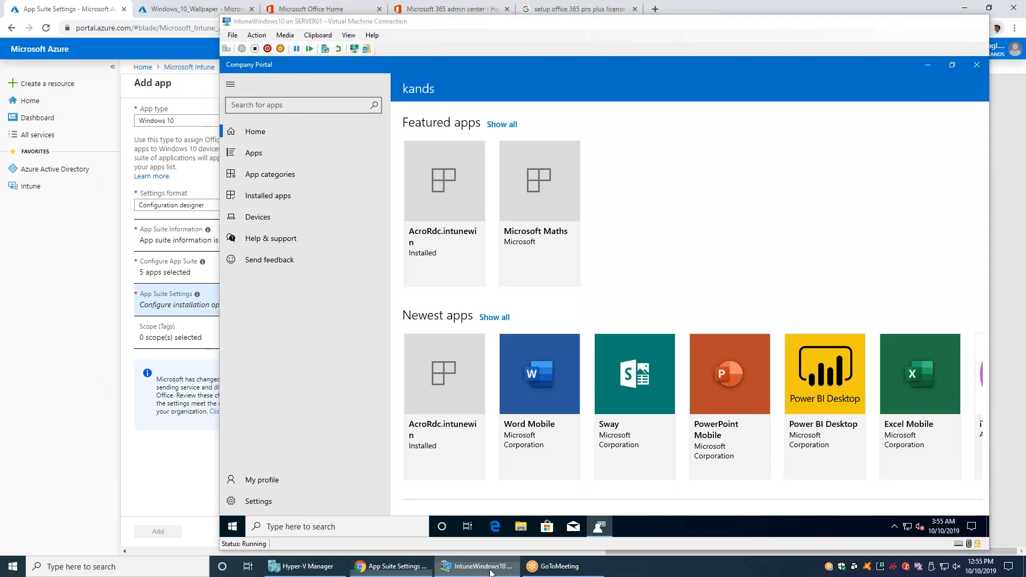
click(390, 566)
click(345, 181)
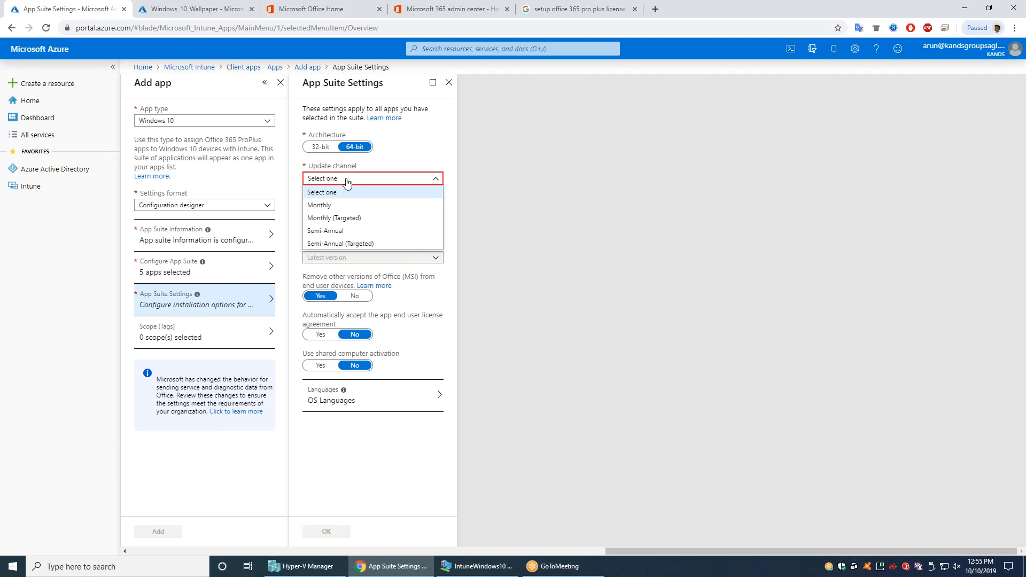
click(325, 207)
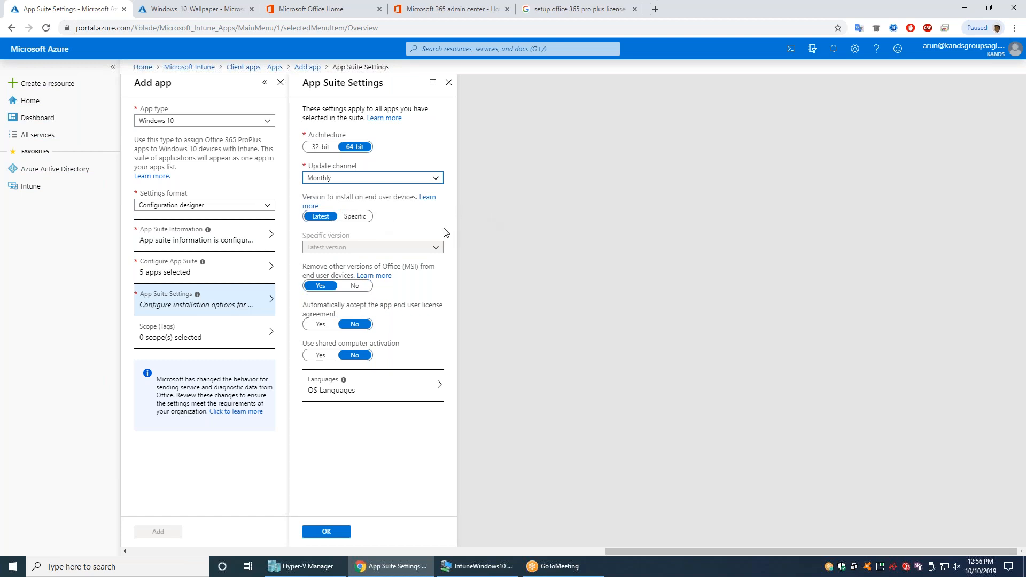
click(355, 216)
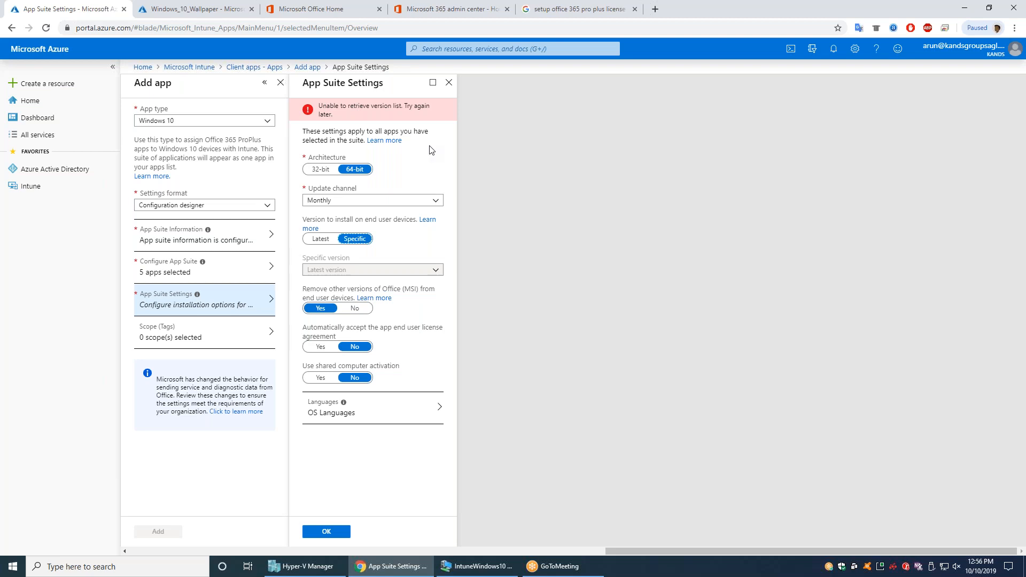
click(317, 240)
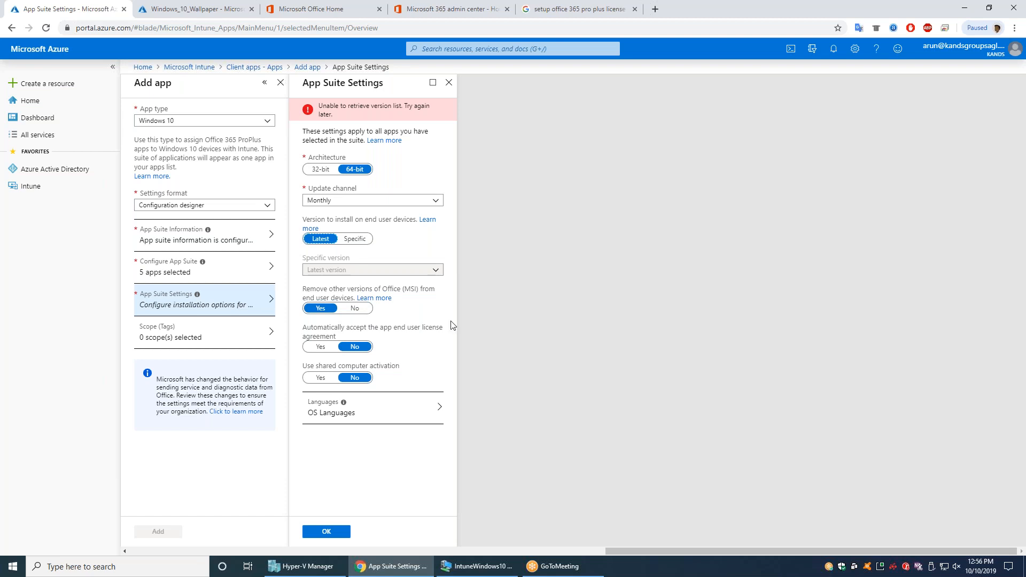
- Add English and Italian to the suite's languages and confirm the app suite settings
click(415, 414)
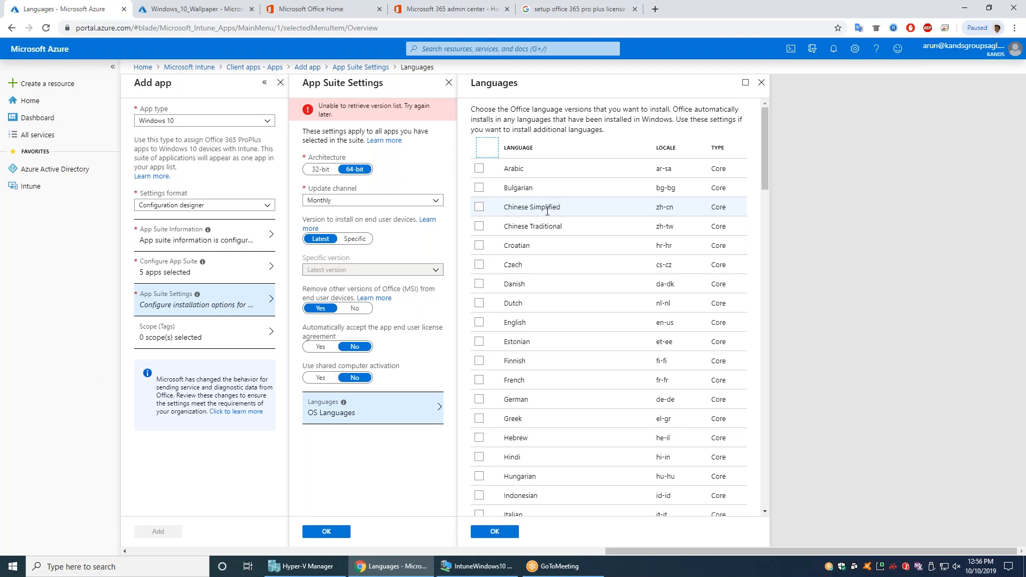
click(479, 323)
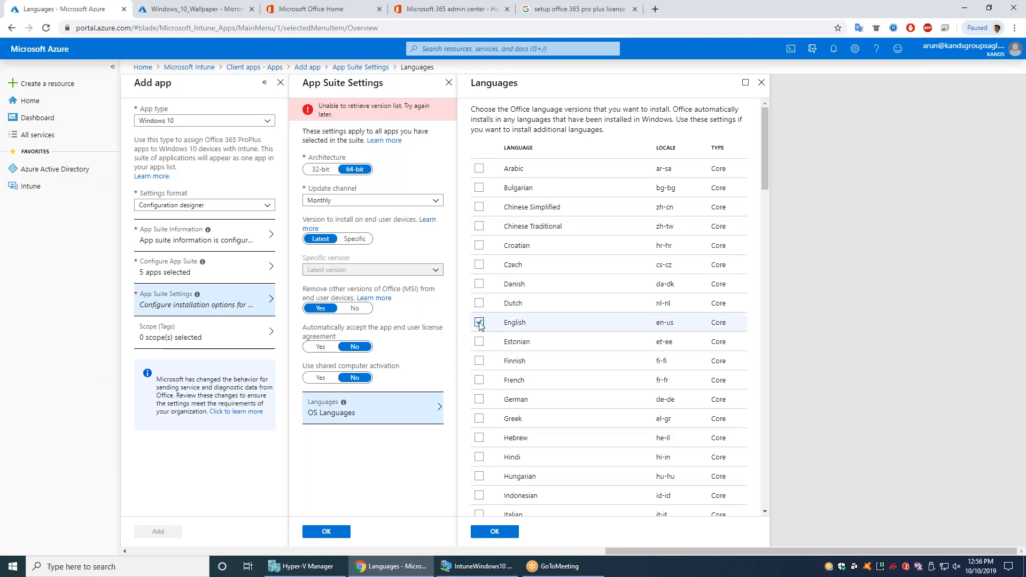
scroll(564, 394, down, 2)
click(480, 409)
click(498, 533)
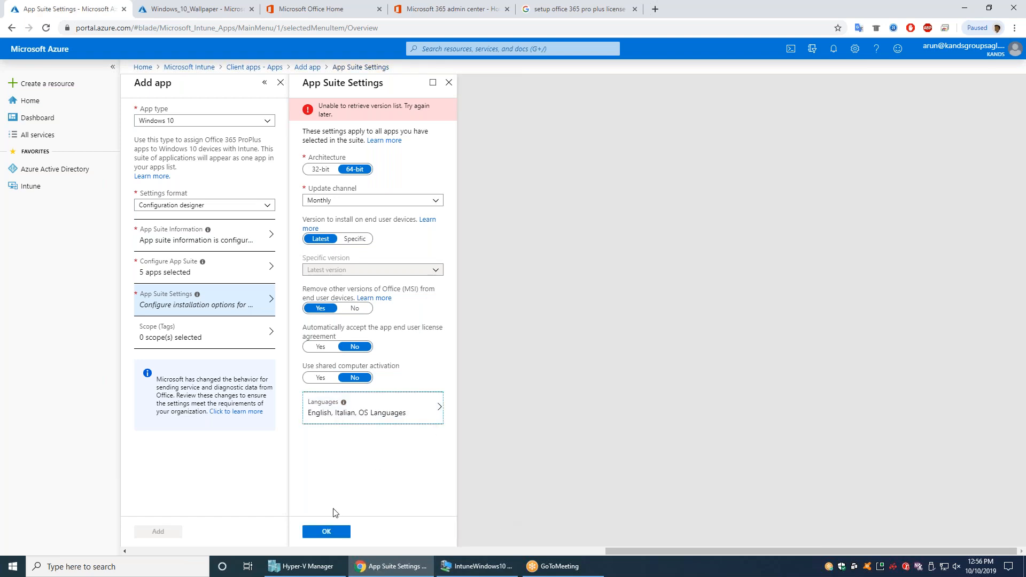
click(336, 529)
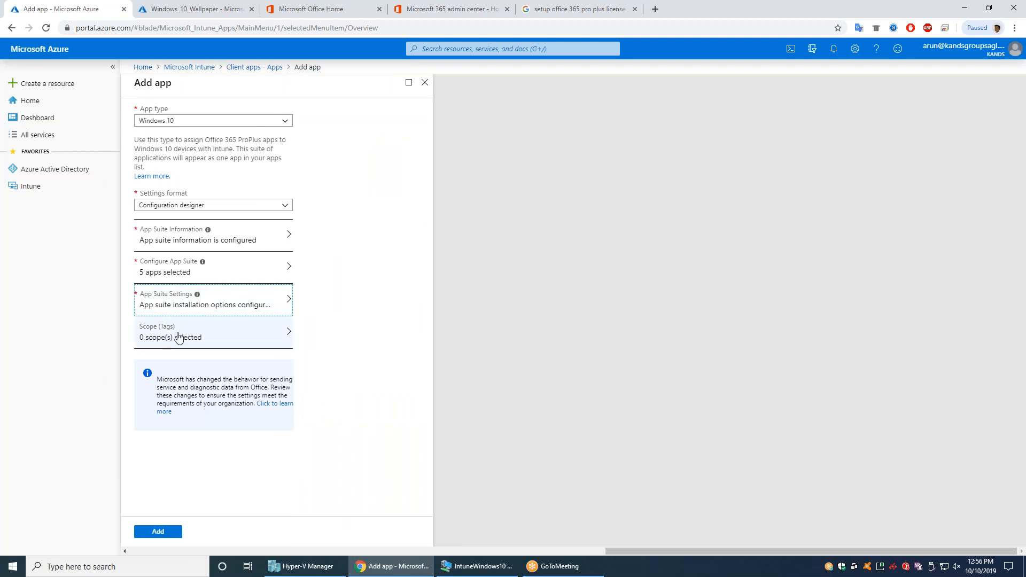
- Assign the Default scope tag to the Office suite and add the app to Intune
click(201, 337)
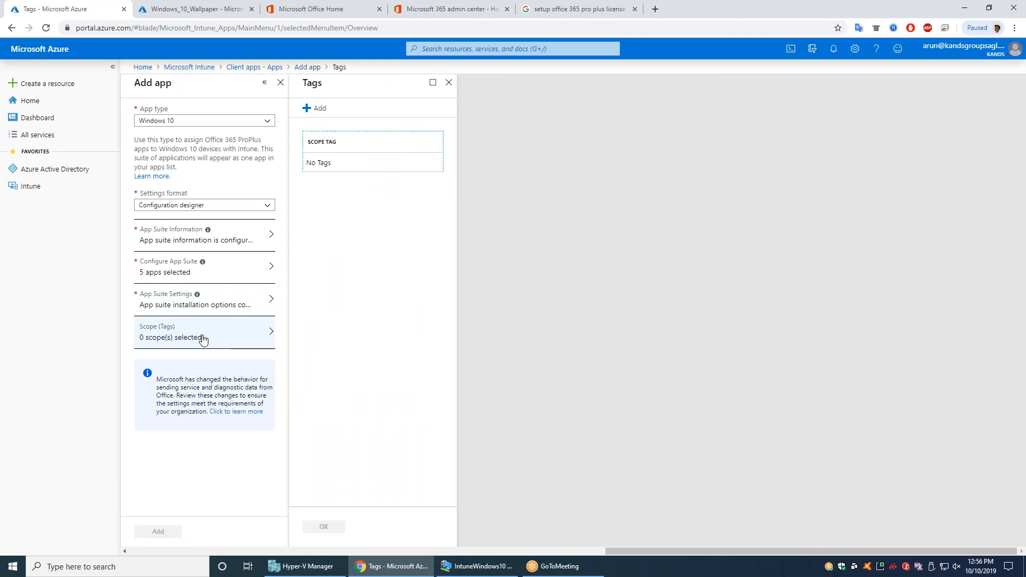
click(316, 107)
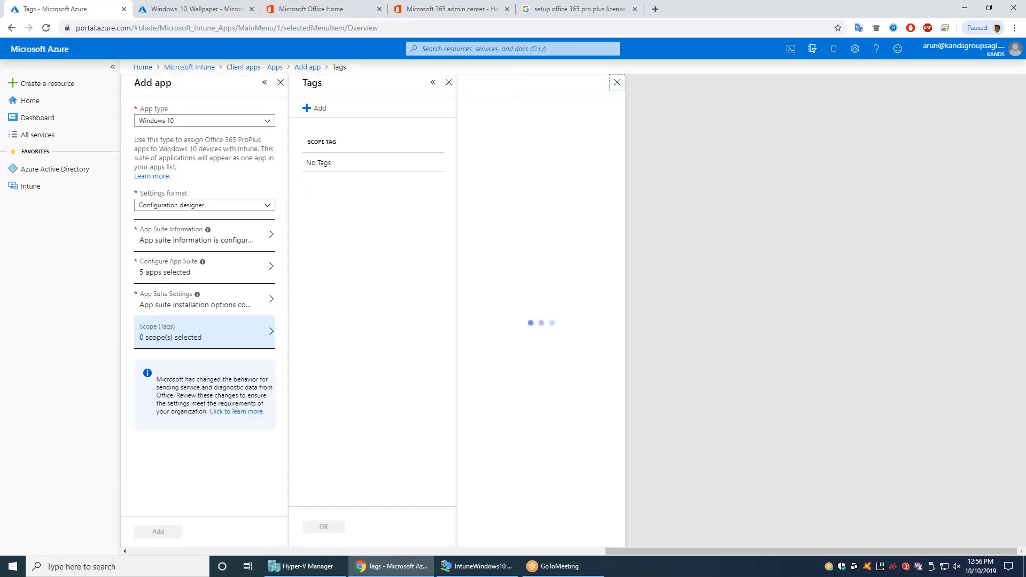
click(513, 172)
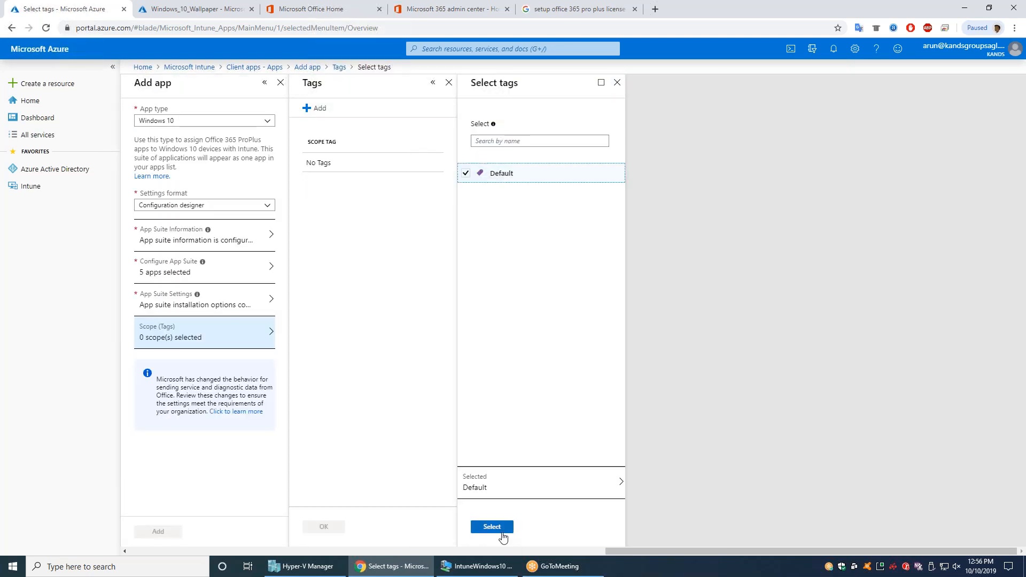
click(501, 531)
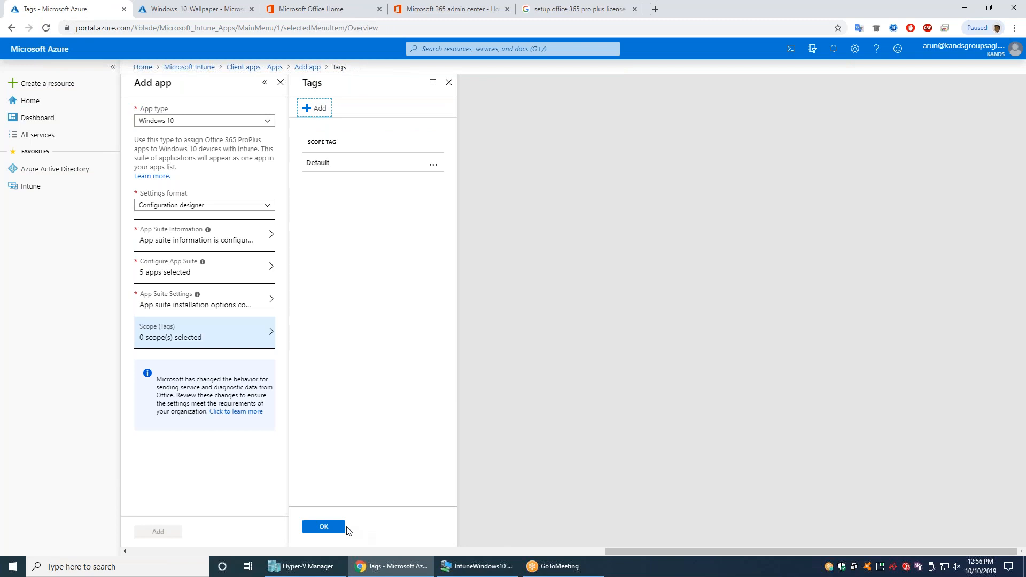
click(338, 529)
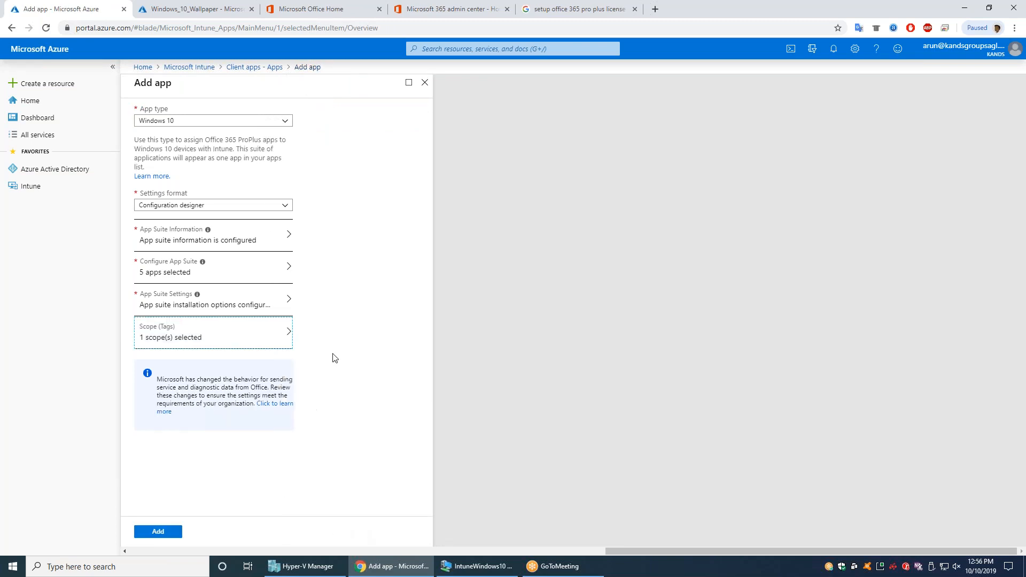
click(160, 532)
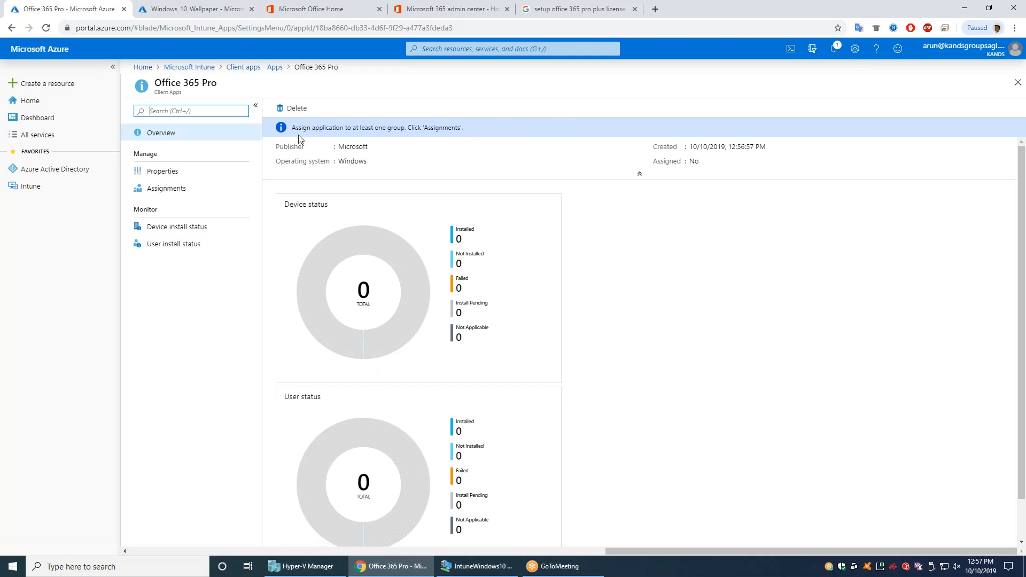
- Start a group assignment for Office 365 Pro with the assignment type Available for enrolled devices
drag(293, 128, 464, 131)
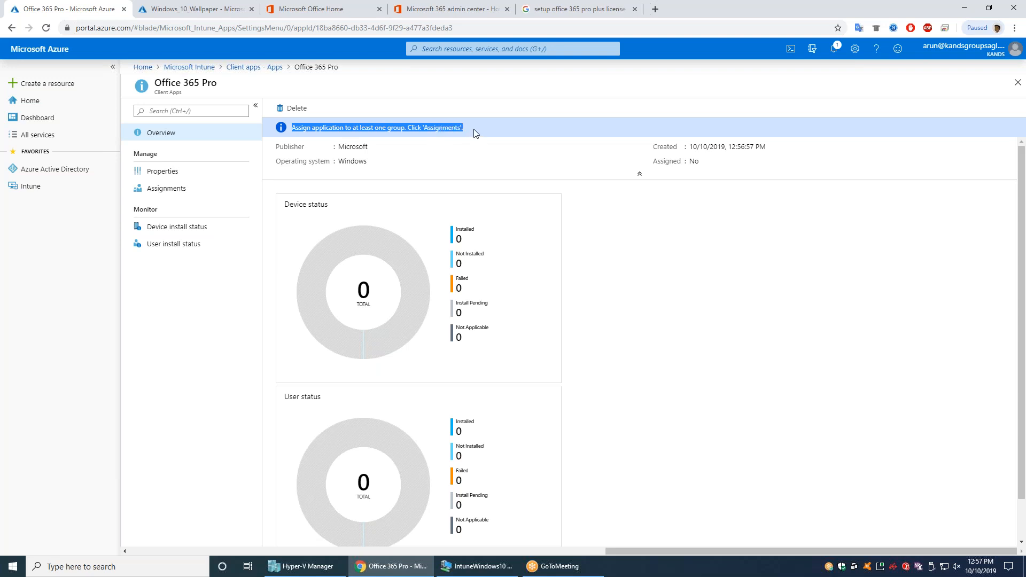
click(190, 193)
click(314, 145)
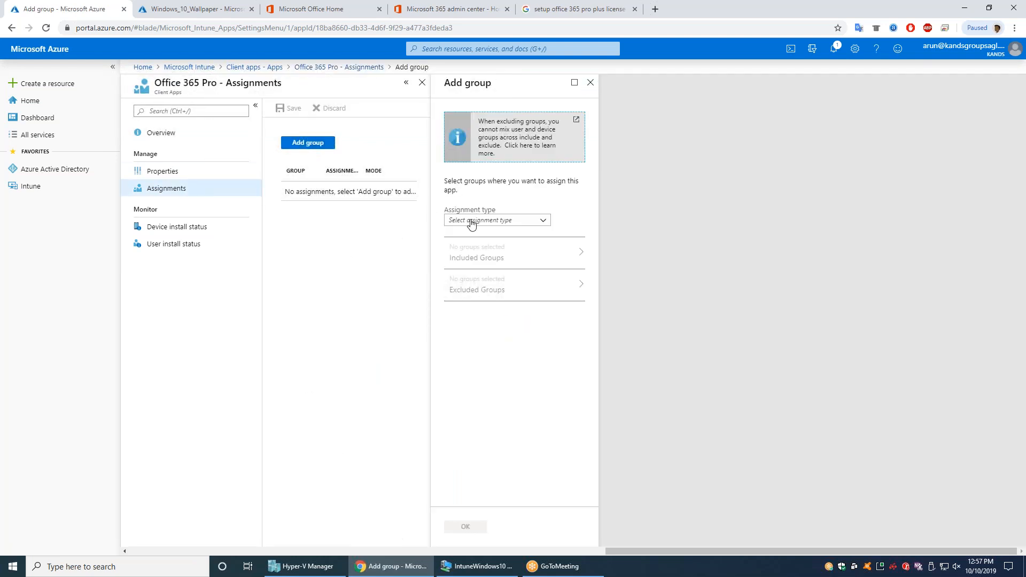
click(514, 227)
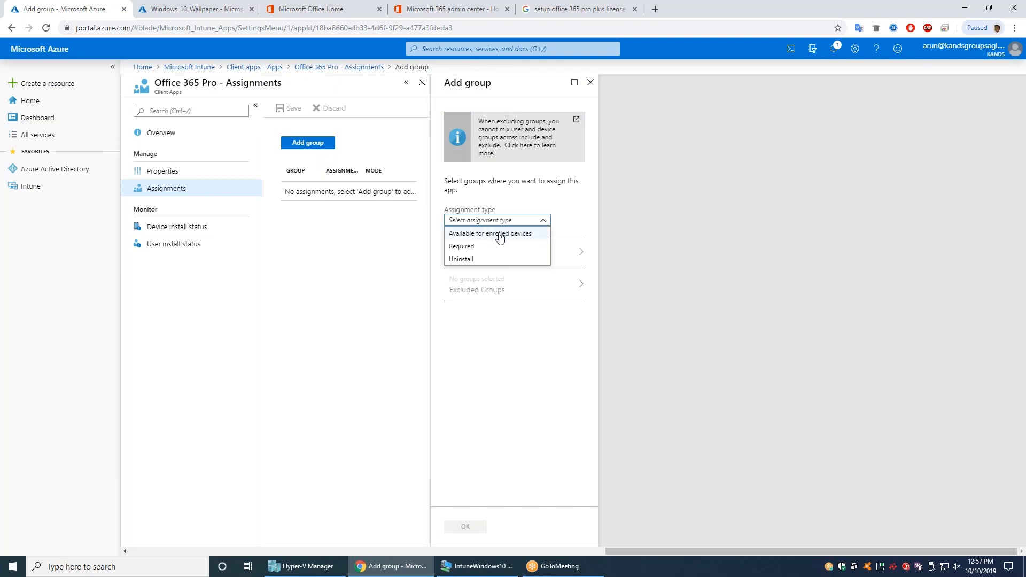
click(500, 237)
- Include AzureAdminGroup in the assignment, confirm the group, and save the Office 365 Pro assignments
click(492, 253)
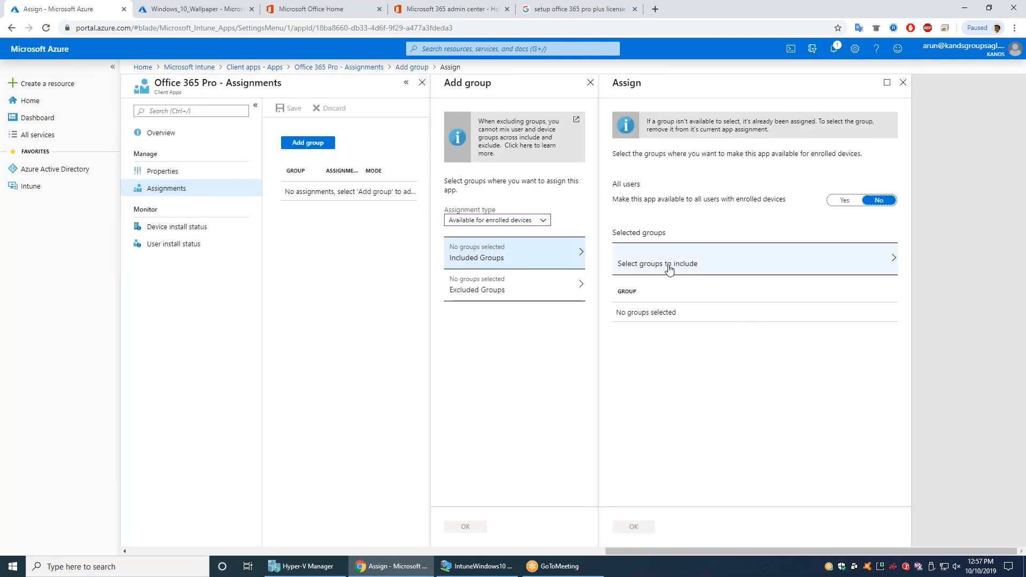
click(685, 269)
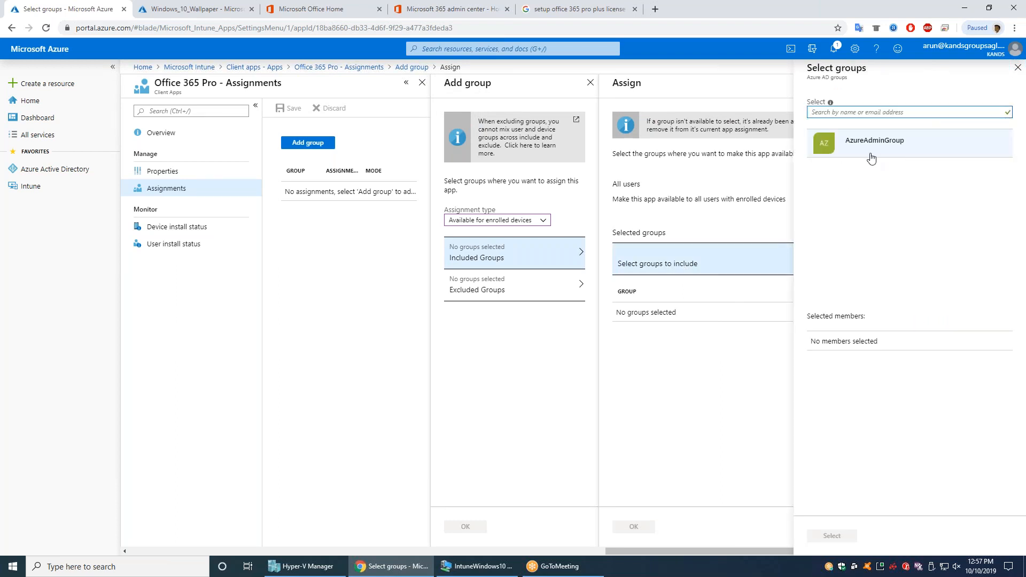
click(871, 157)
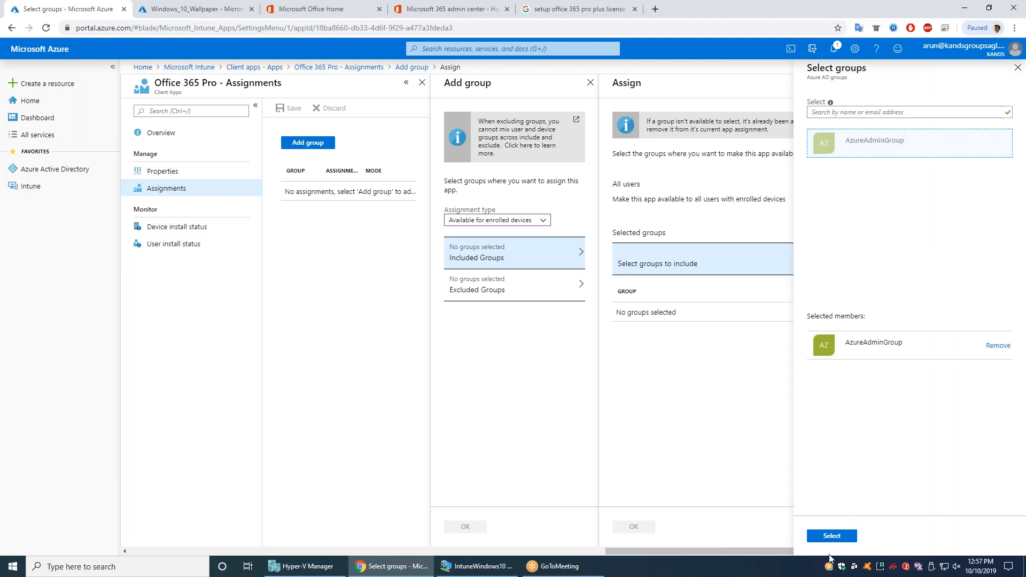
click(831, 536)
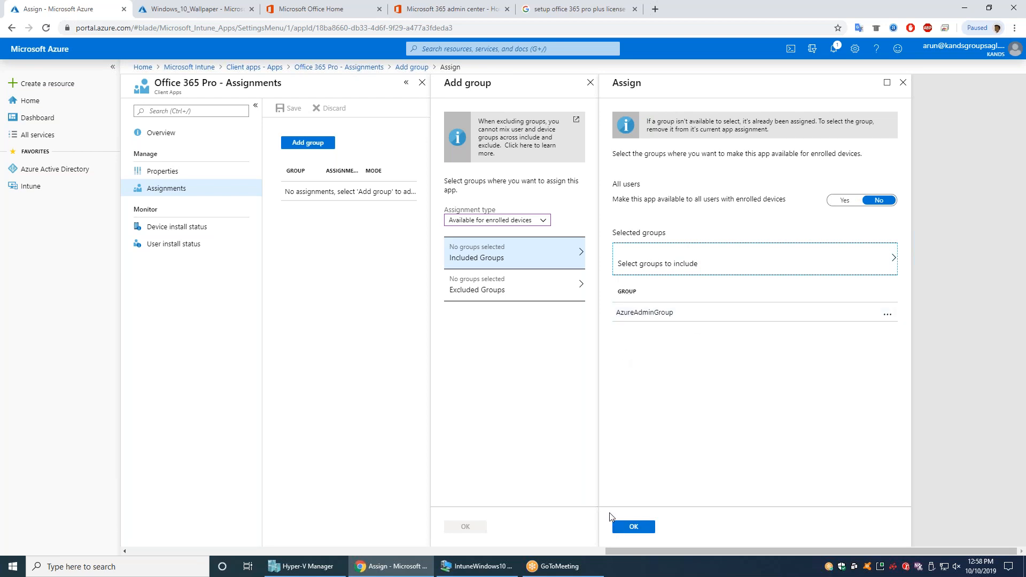
click(634, 527)
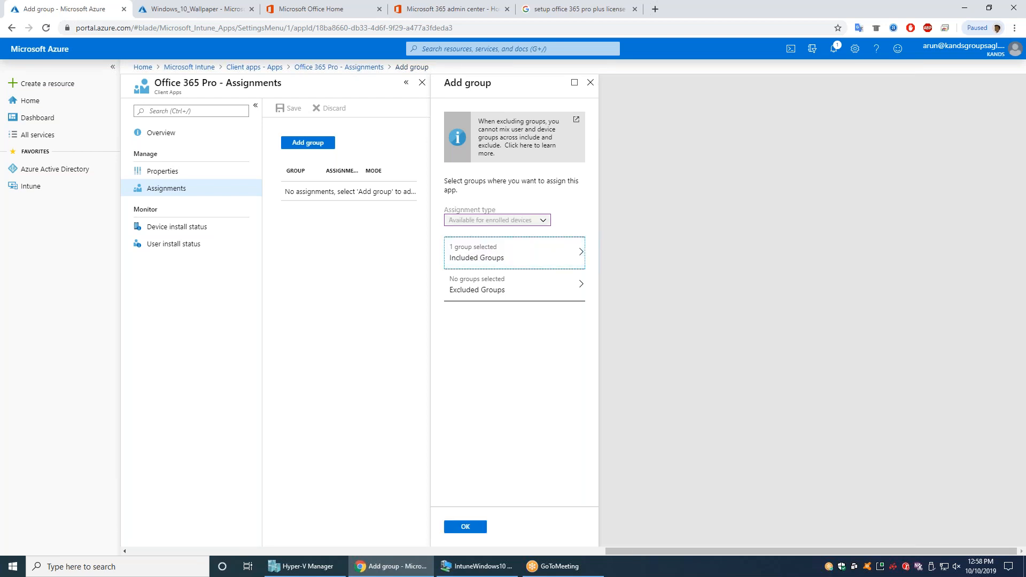
click(511, 295)
click(468, 528)
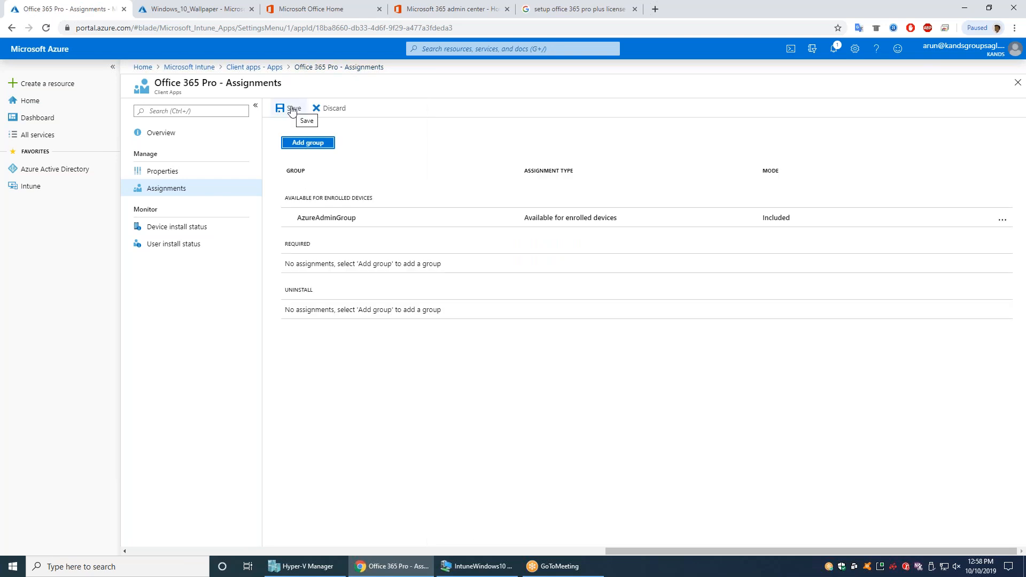
click(292, 110)
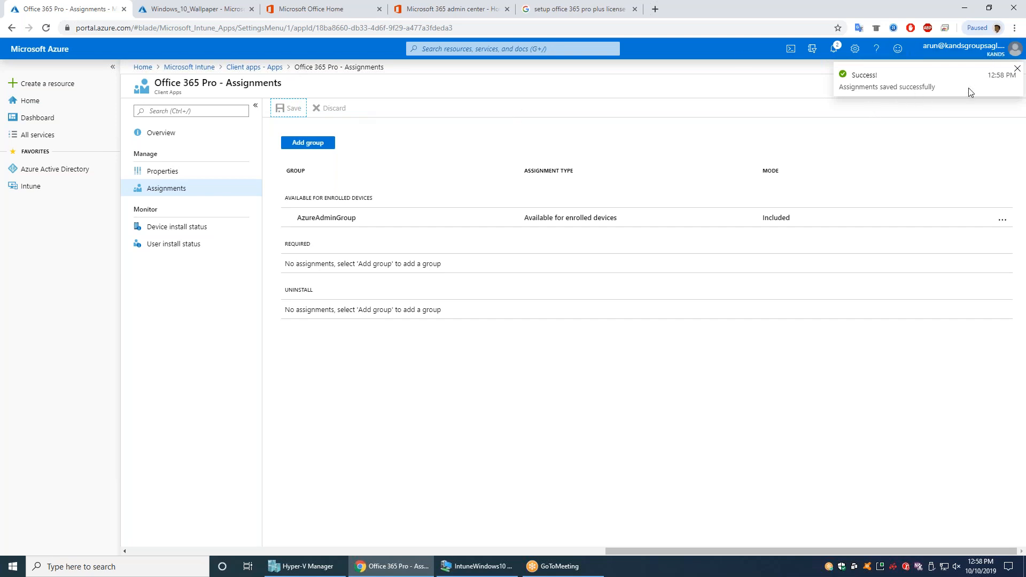
- Refresh the Intune client apps list, switch to the IntuneWindows10 virtual machine, and view all apps in Company Portal
click(263, 71)
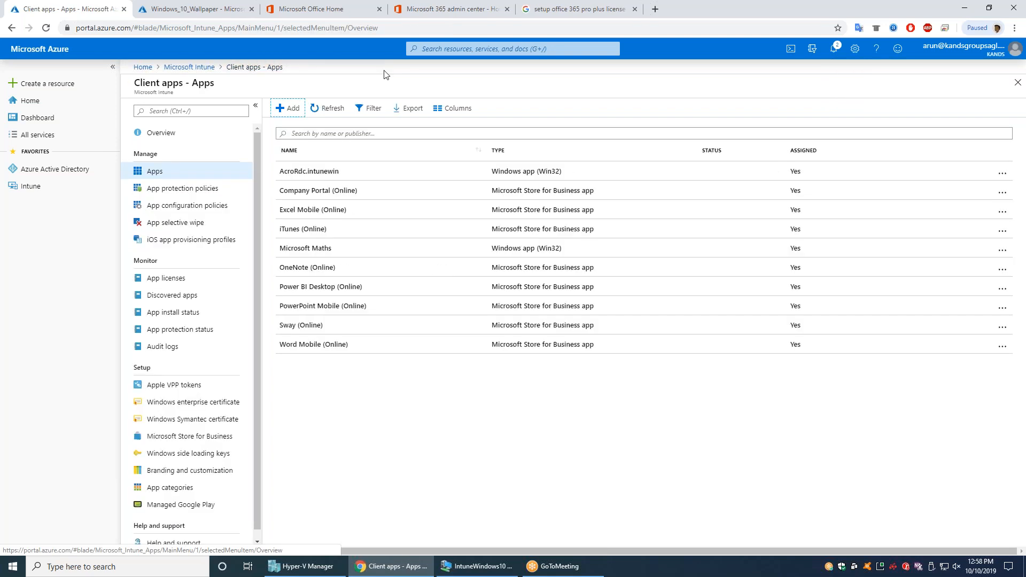
click(328, 109)
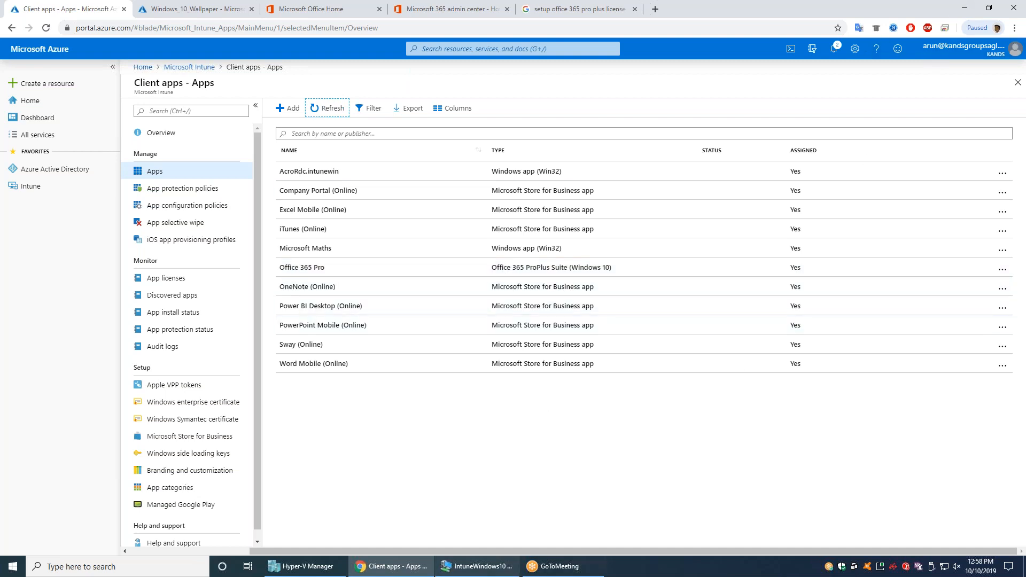
mouse_move(455, 574)
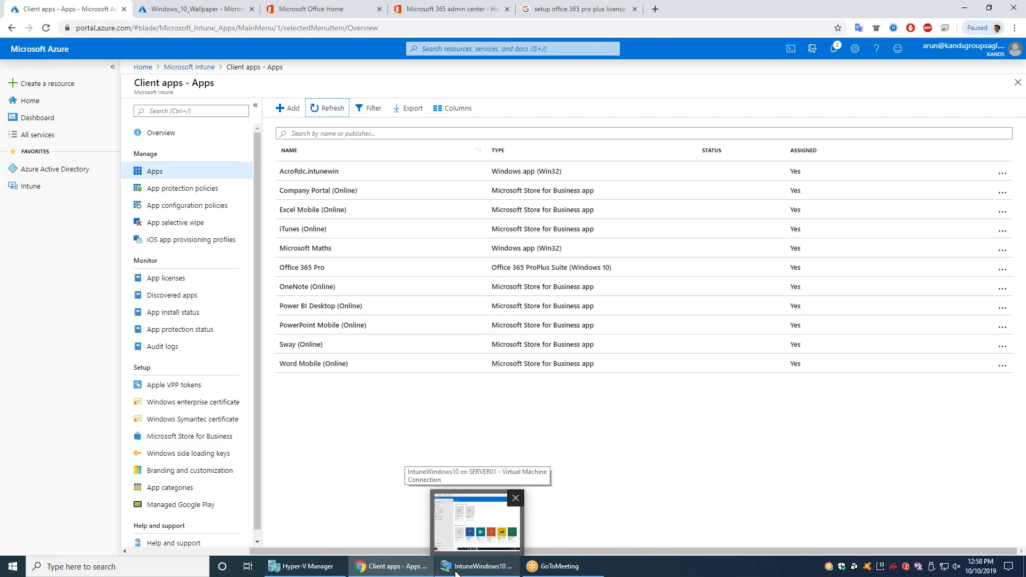
click(457, 573)
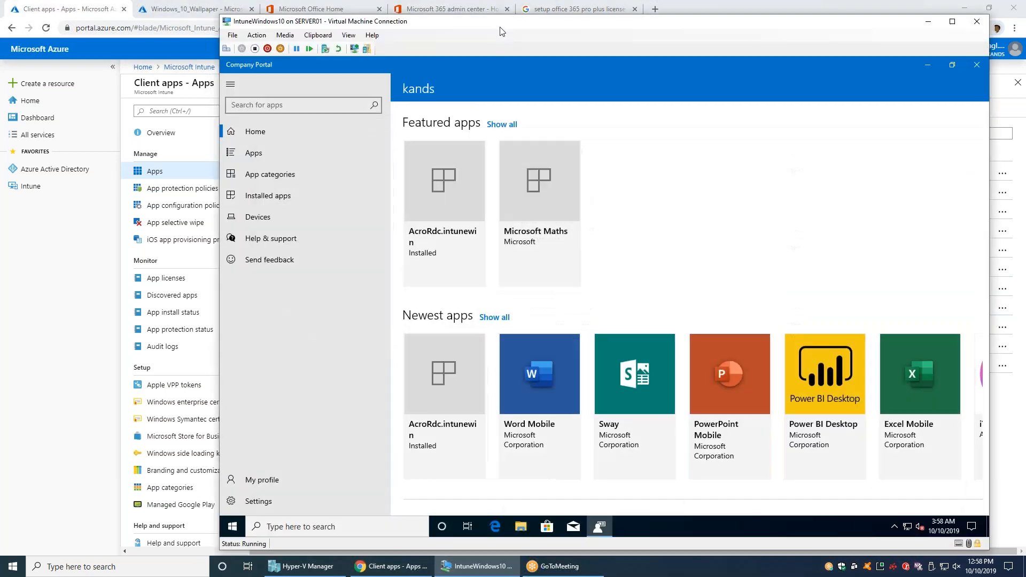
drag(494, 26, 392, 26)
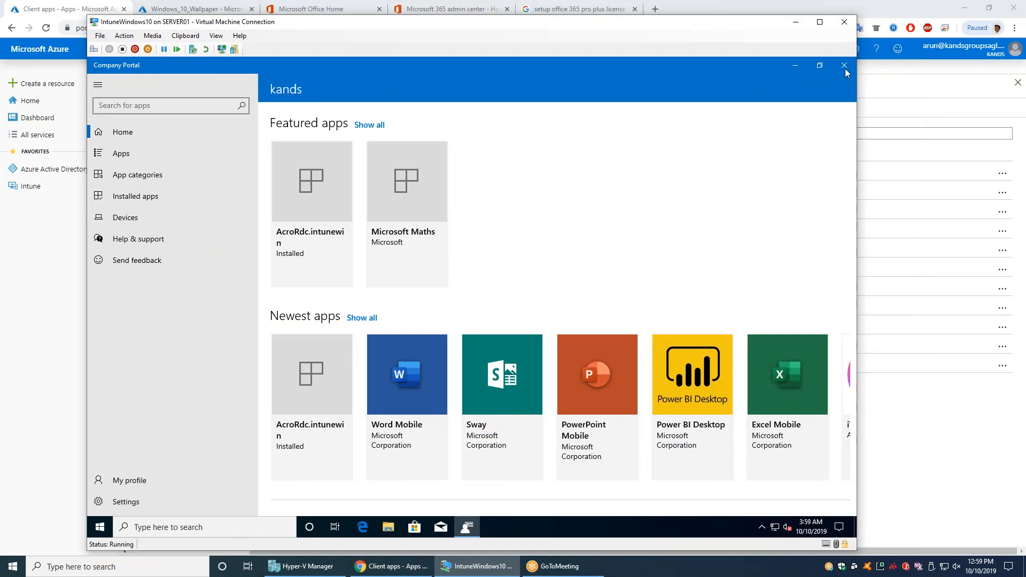
click(127, 155)
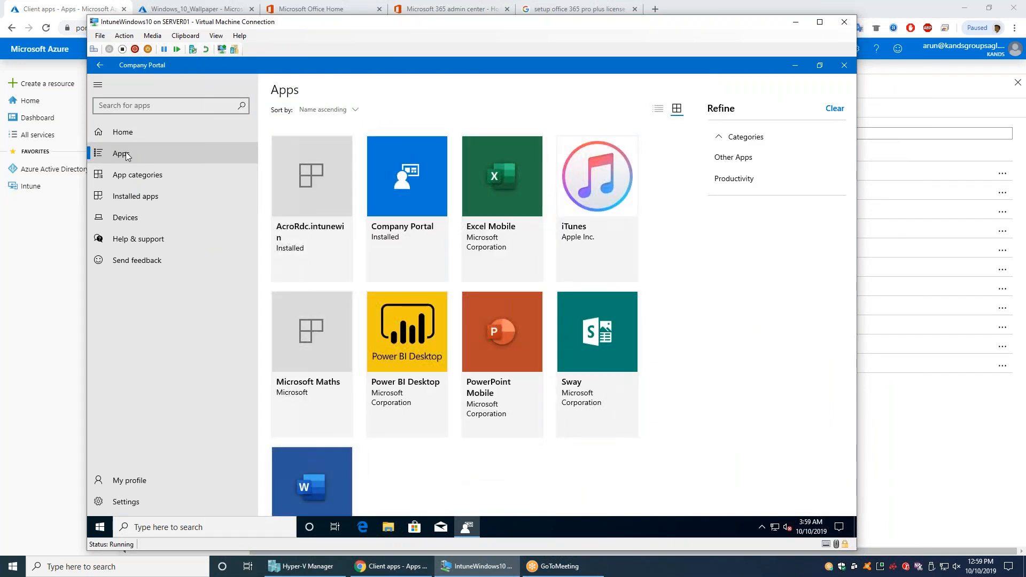
- View the Company Portal home page, switch to the Azure portal in Chrome, and open Intune's list of all devices
click(120, 133)
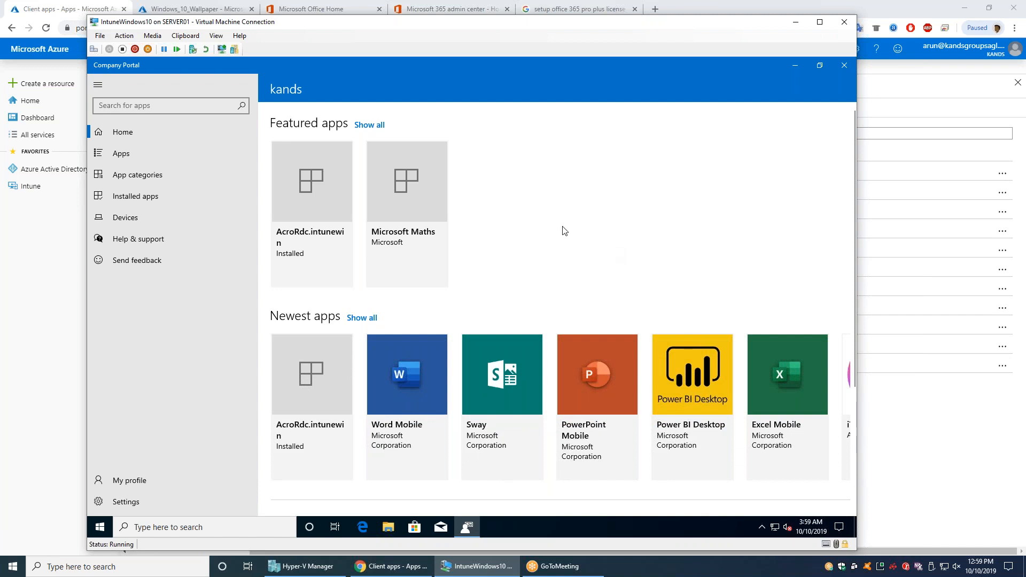
right_click(102, 529)
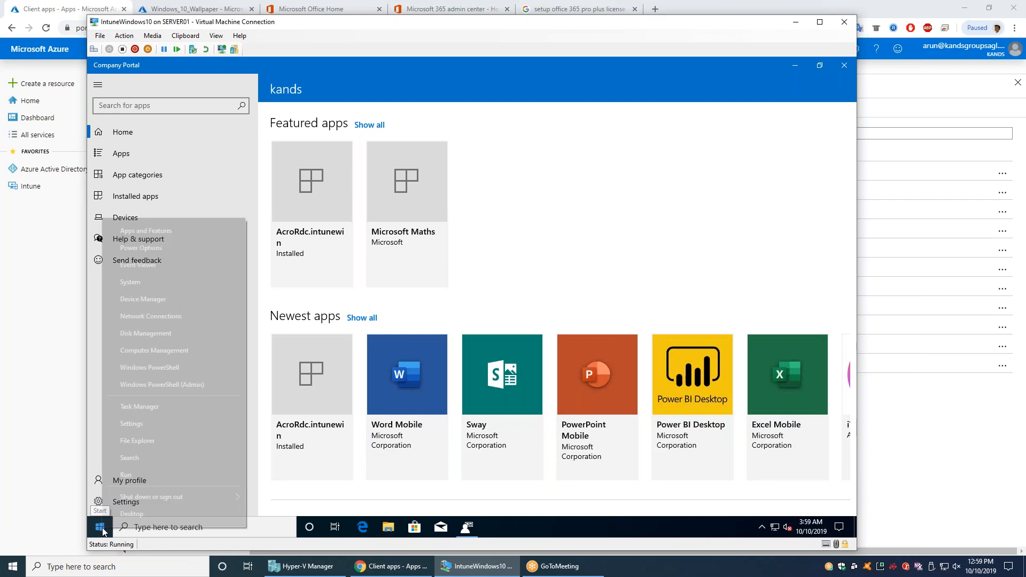
click(84, 4)
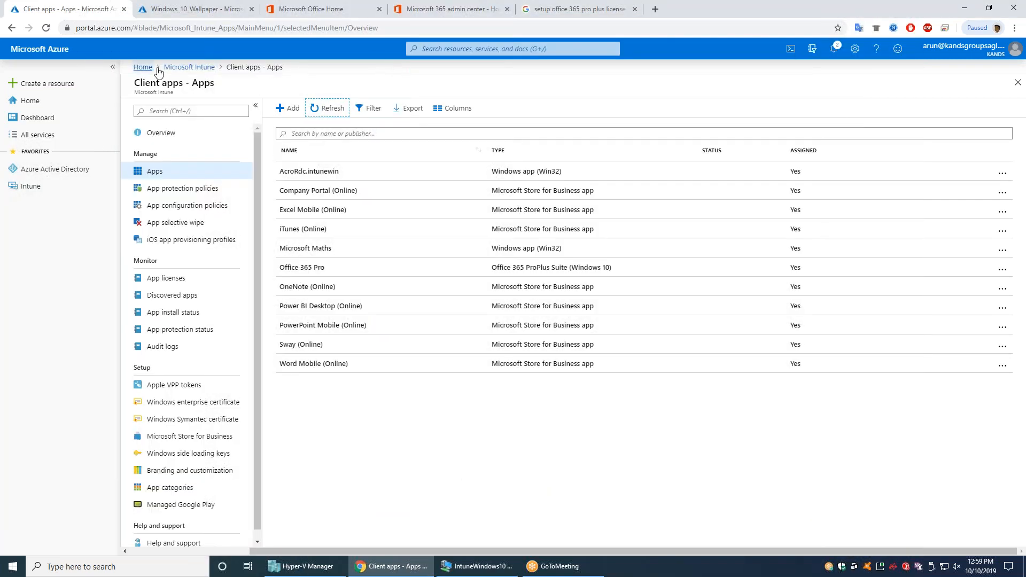
click(35, 195)
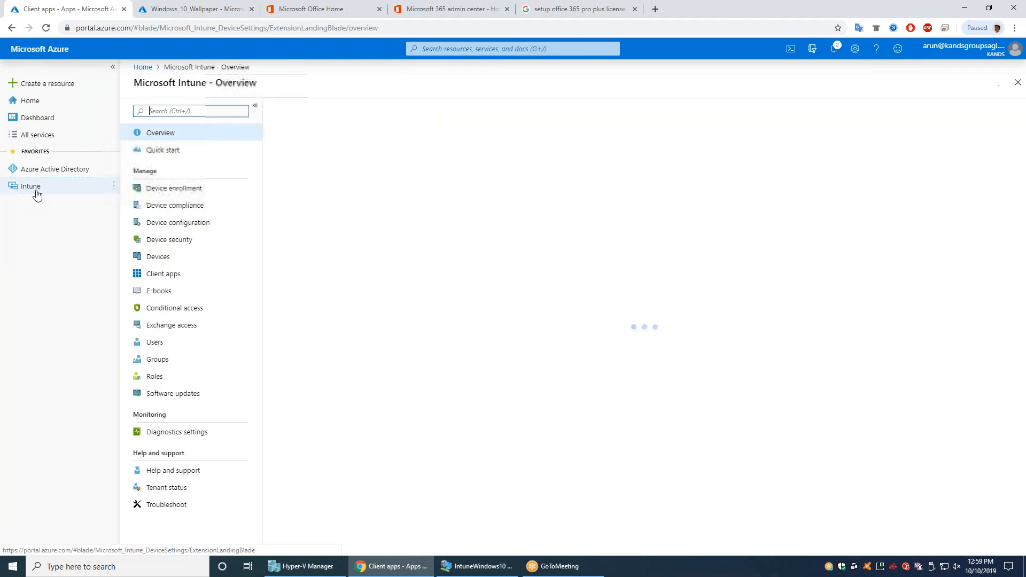
click(176, 262)
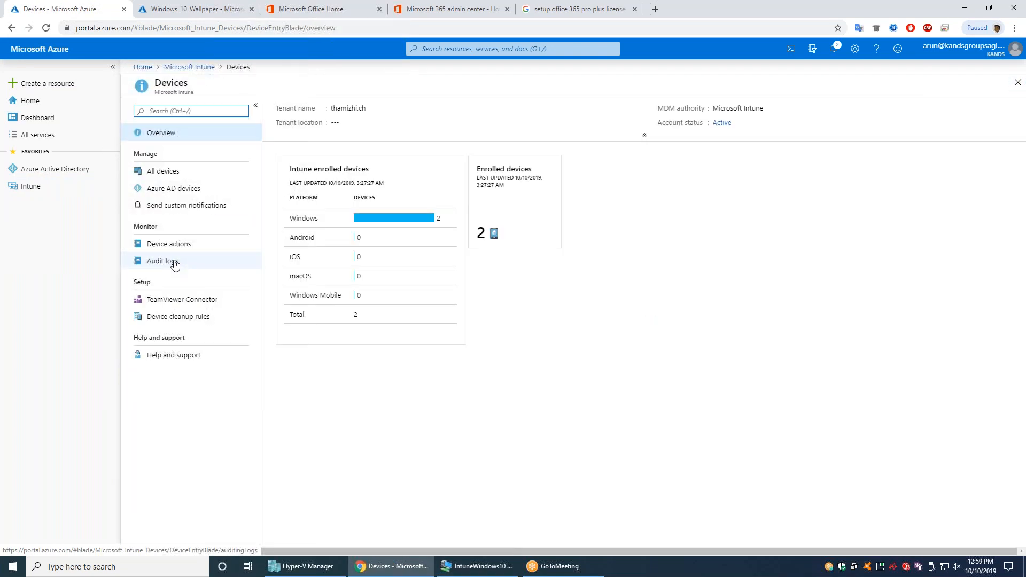
click(394, 221)
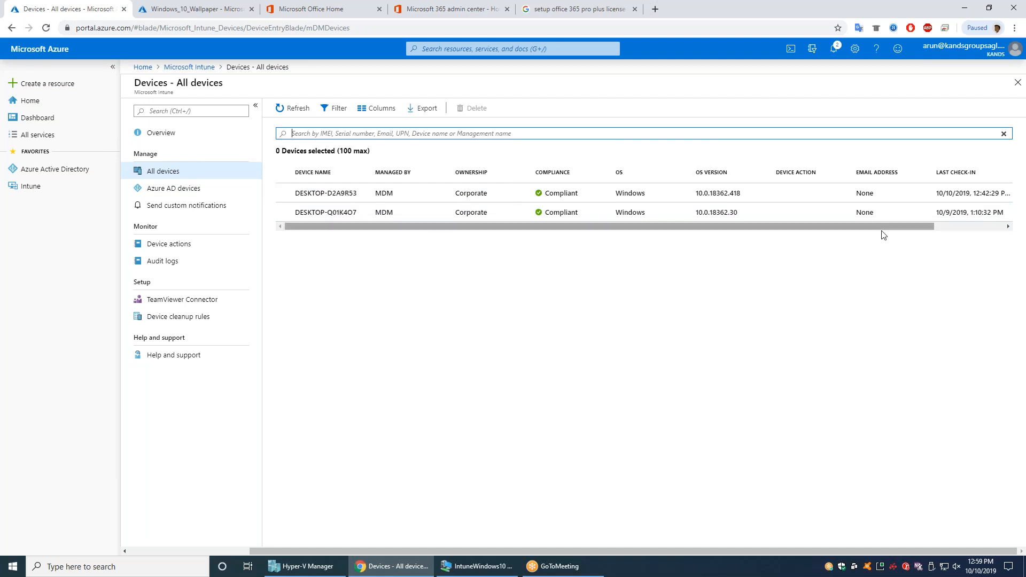
- Open the device DESKTOP-D2A9R53 in Intune and initiate a sync for it
click(344, 195)
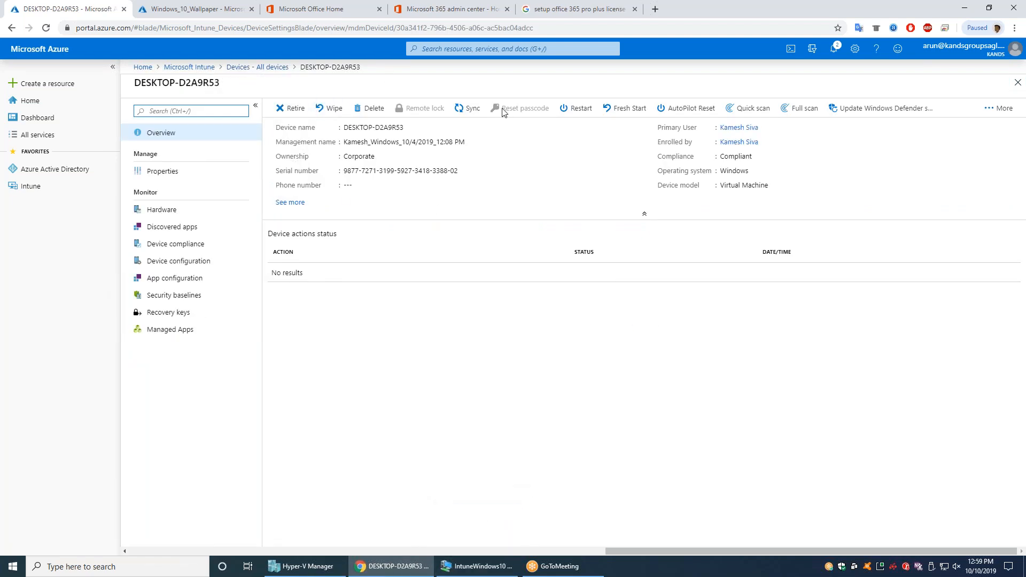
click(469, 108)
click(297, 172)
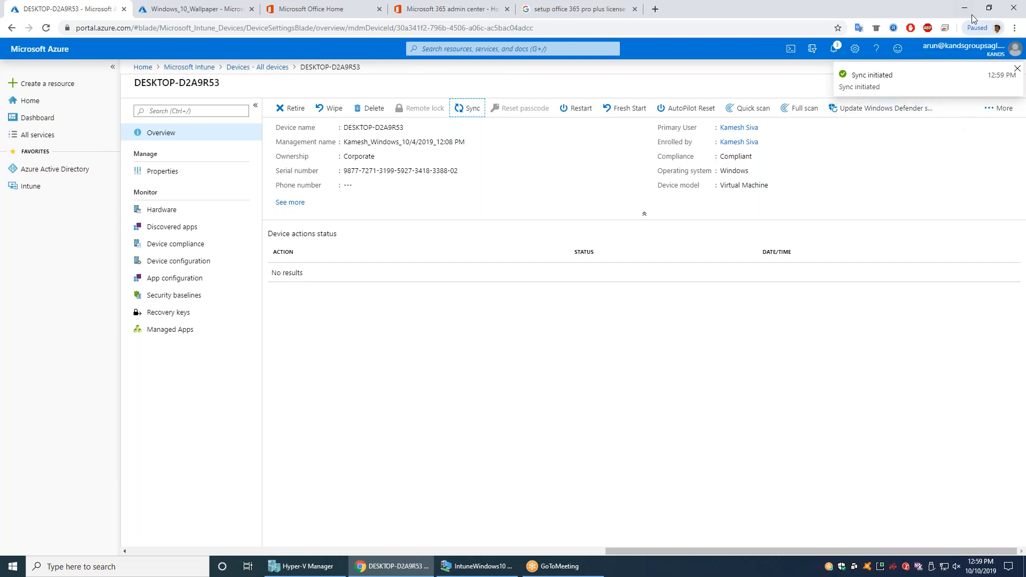
- Switch to the IntuneWindows10 virtual machine and search Windows Settings for "work" to open the Access work or school page
click(458, 566)
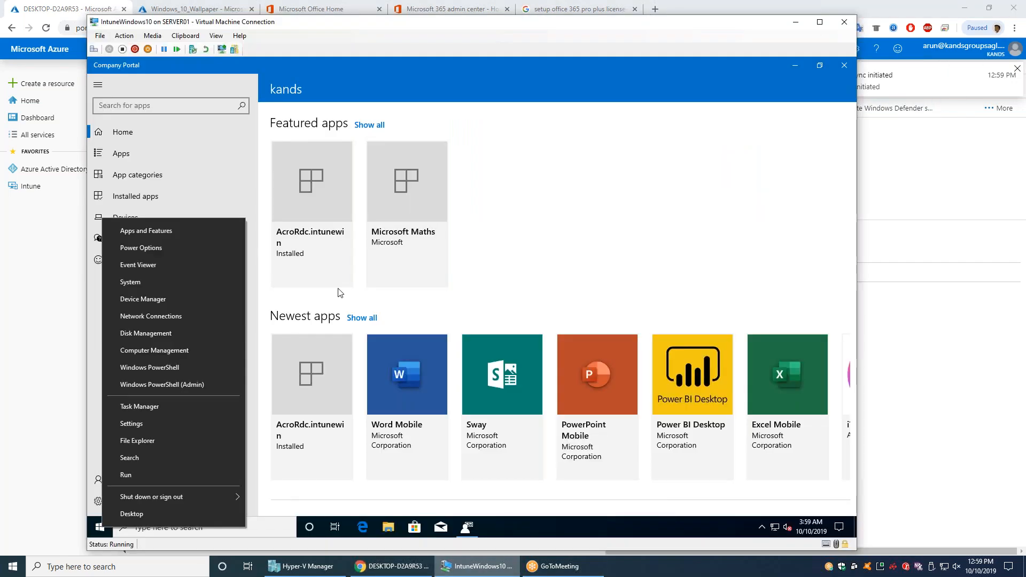
click(165, 428)
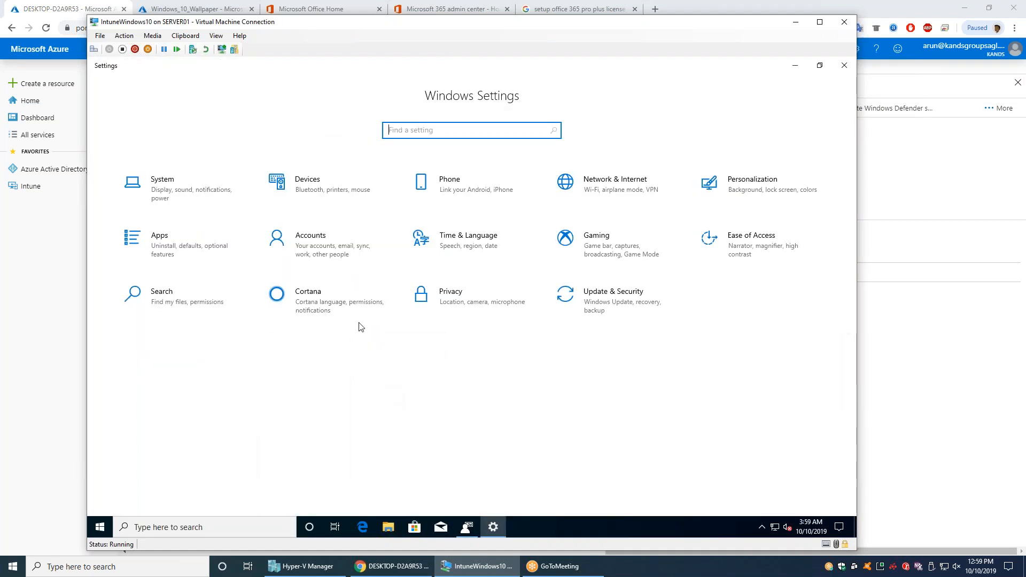
click(171, 184)
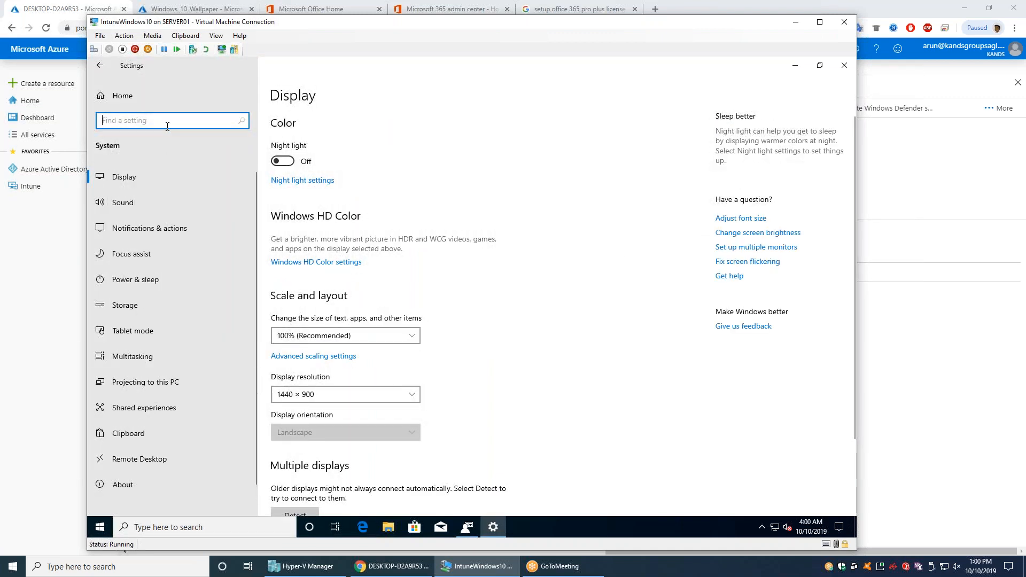
text(work)
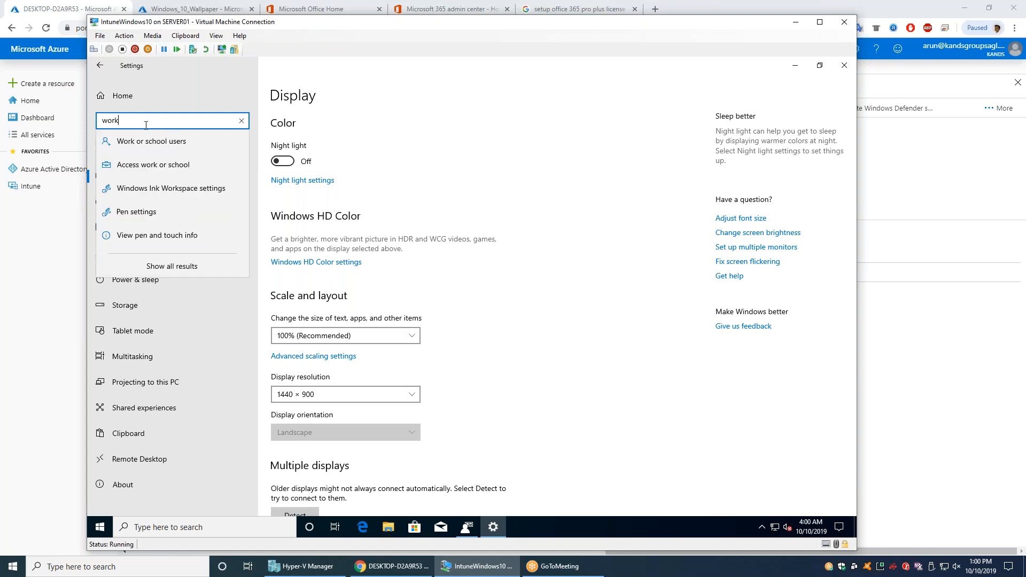
click(146, 170)
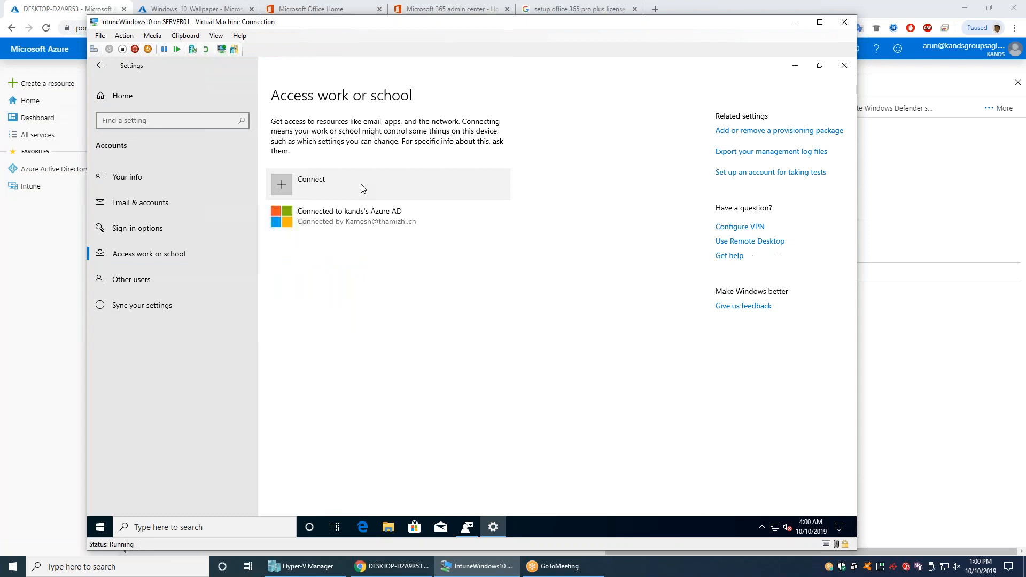
- Open the management info of the kands Azure AD connection and start a device sync
click(356, 223)
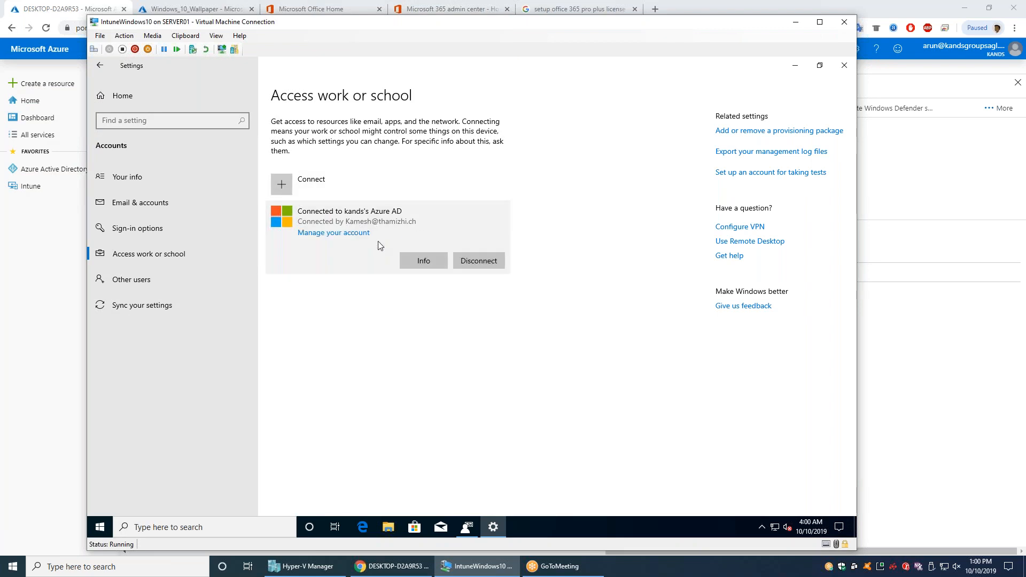
click(416, 260)
scroll(376, 259, down, 3)
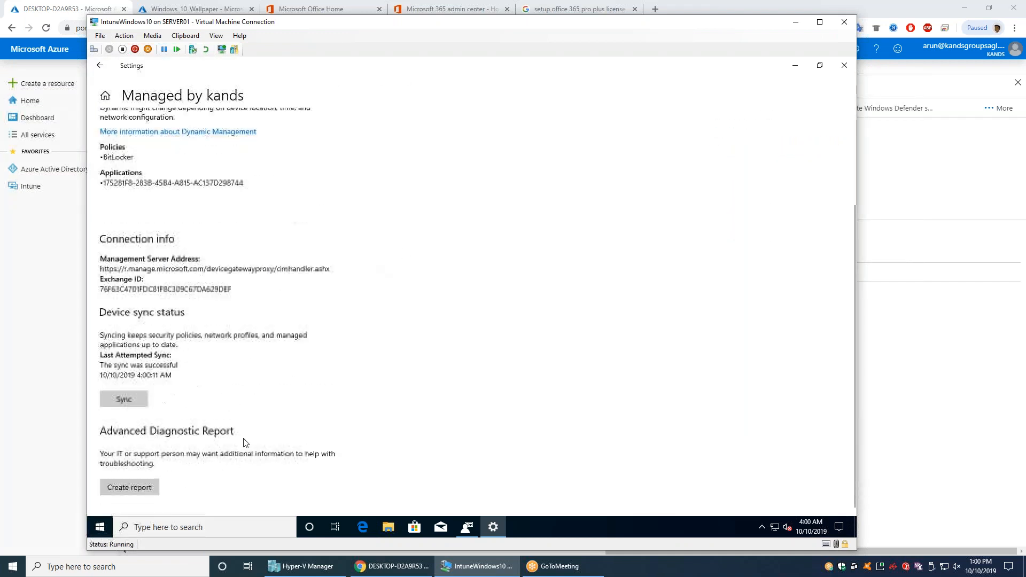
click(123, 401)
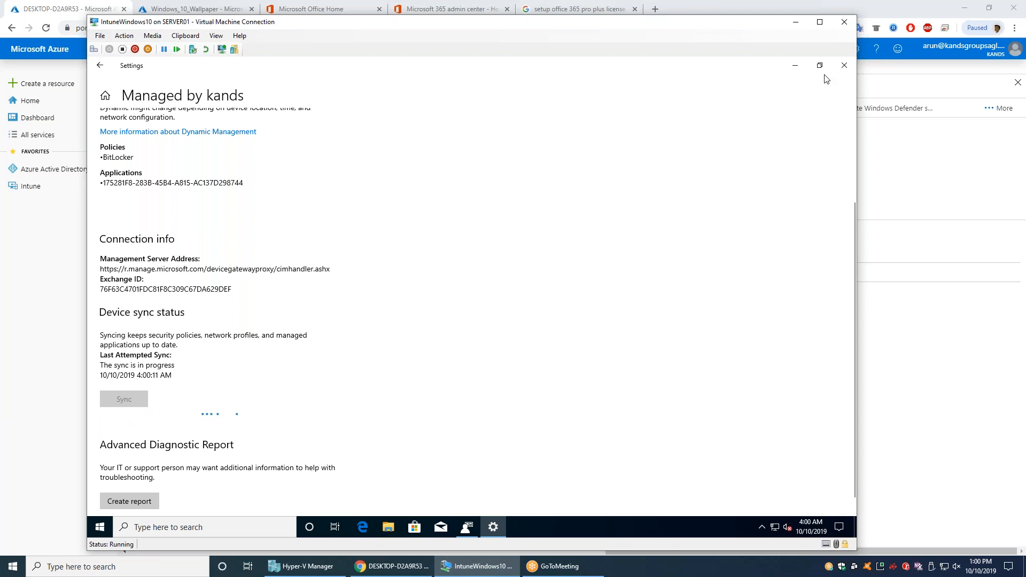
- Minimize Settings and check Company Portal's full app list and home page newest apps for Office 365 Pro
click(792, 68)
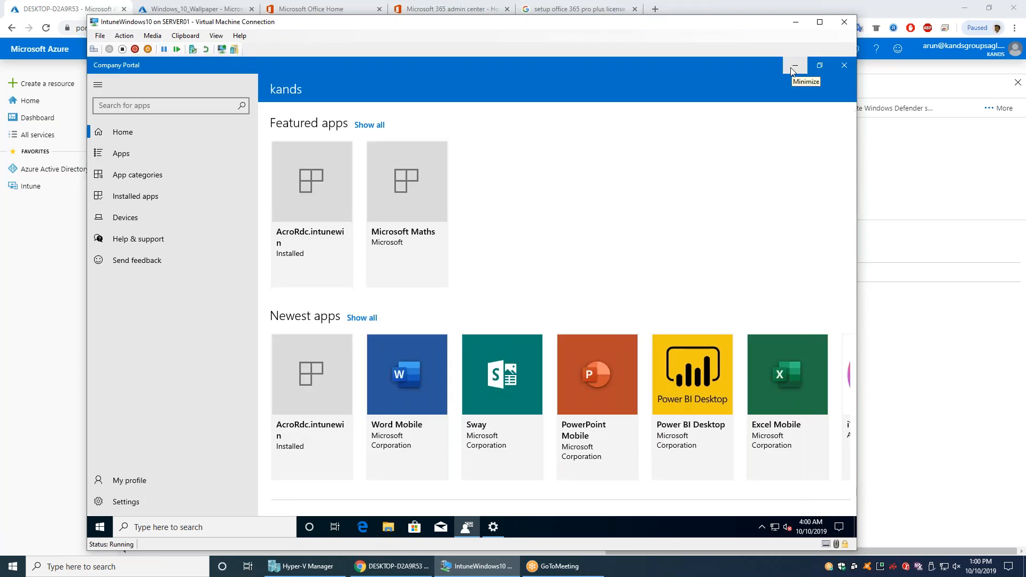
click(138, 152)
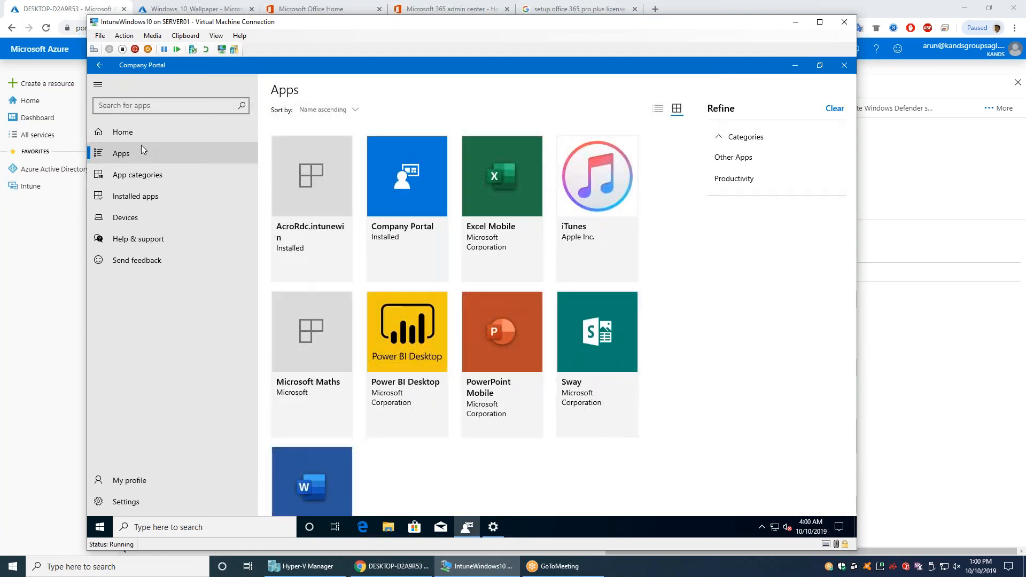
click(140, 137)
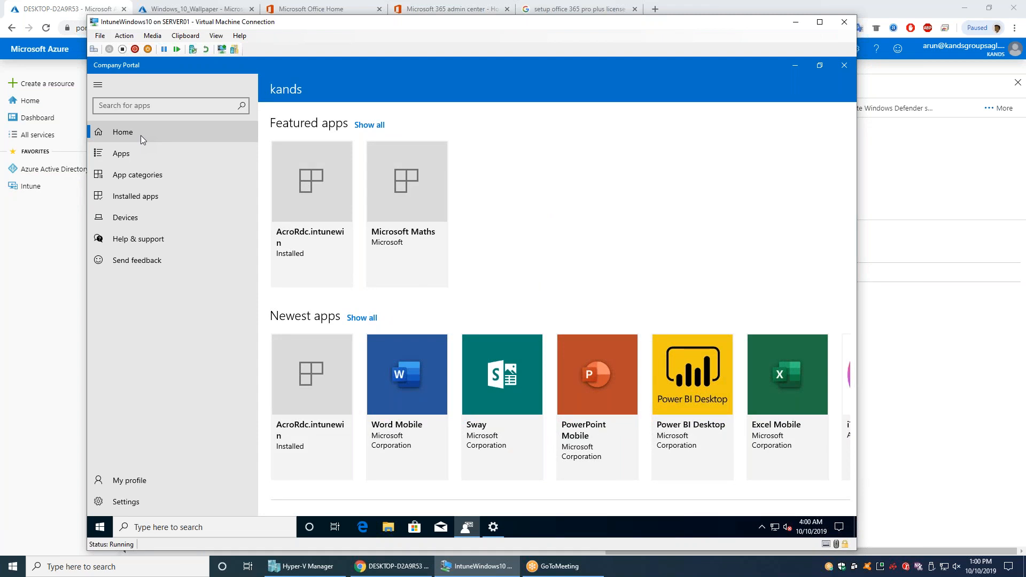
scroll(526, 195, down, 3)
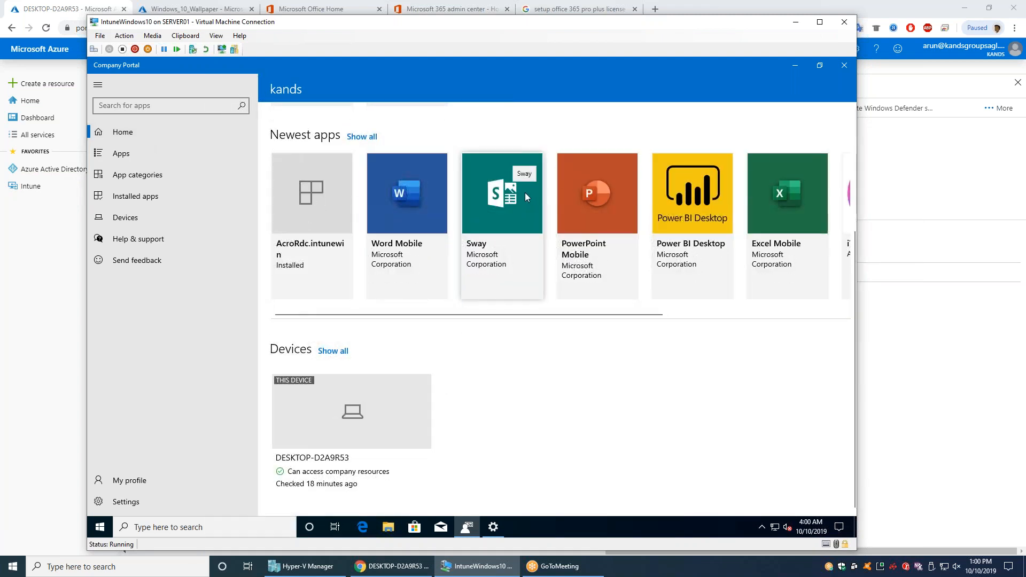
scroll(662, 141, up, 3)
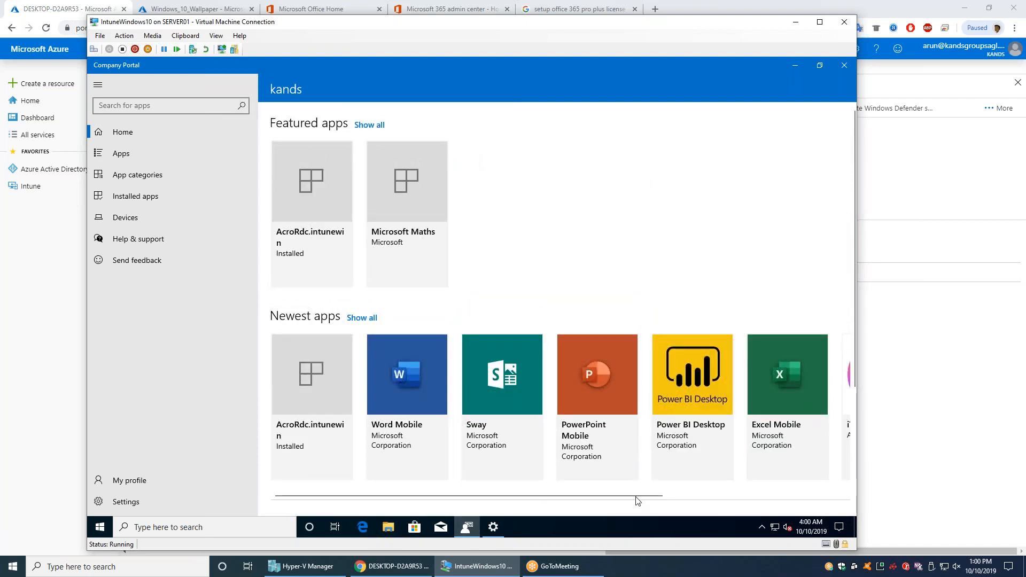
drag(636, 494, 827, 493)
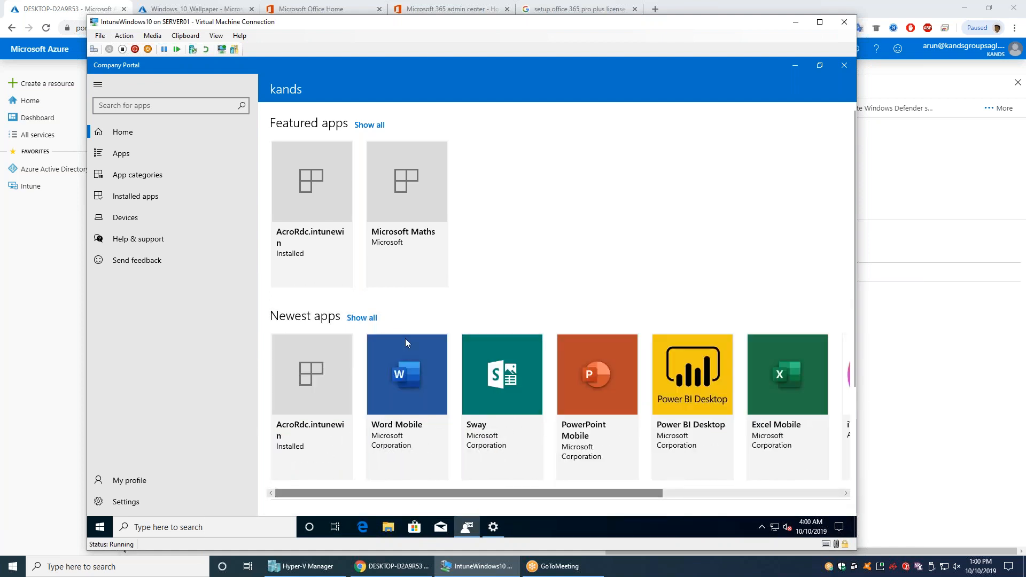
click(795, 22)
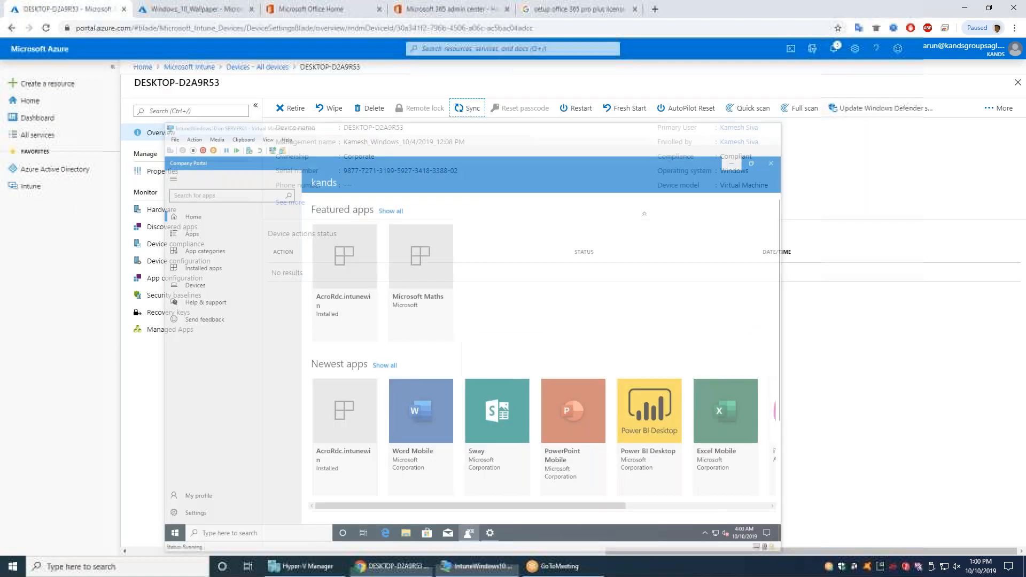
click(255, 68)
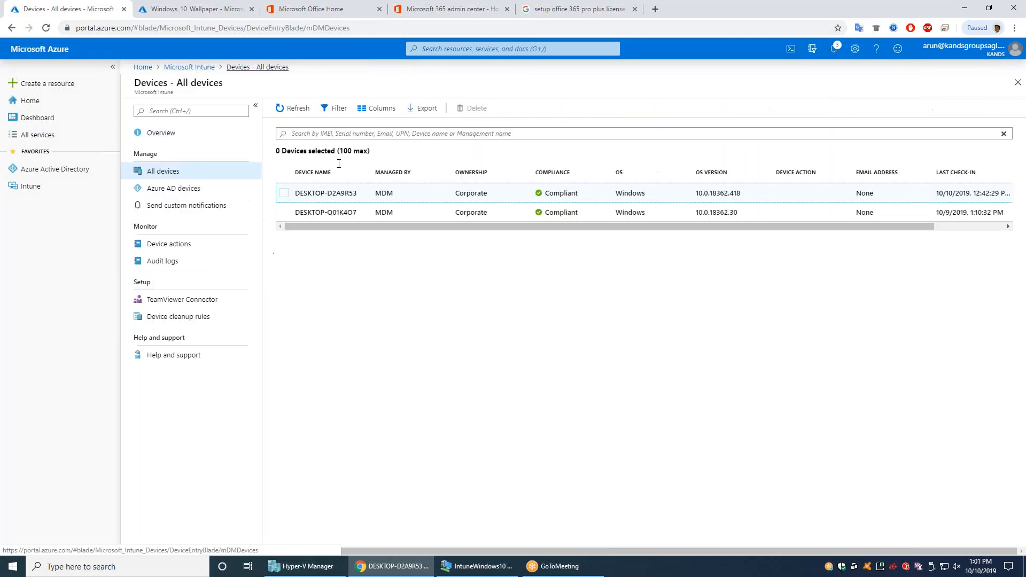
click(327, 213)
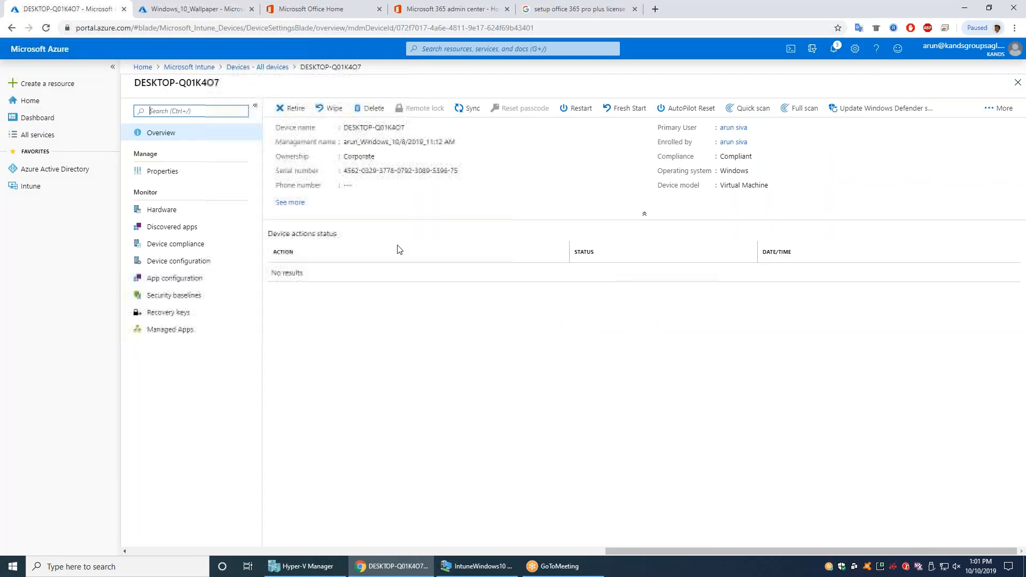
click(471, 109)
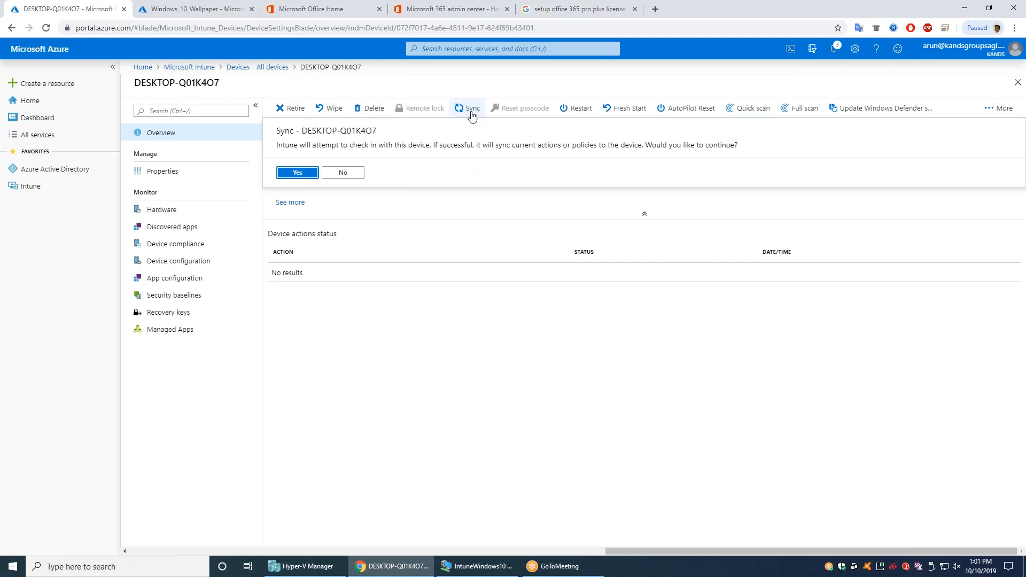
click(297, 173)
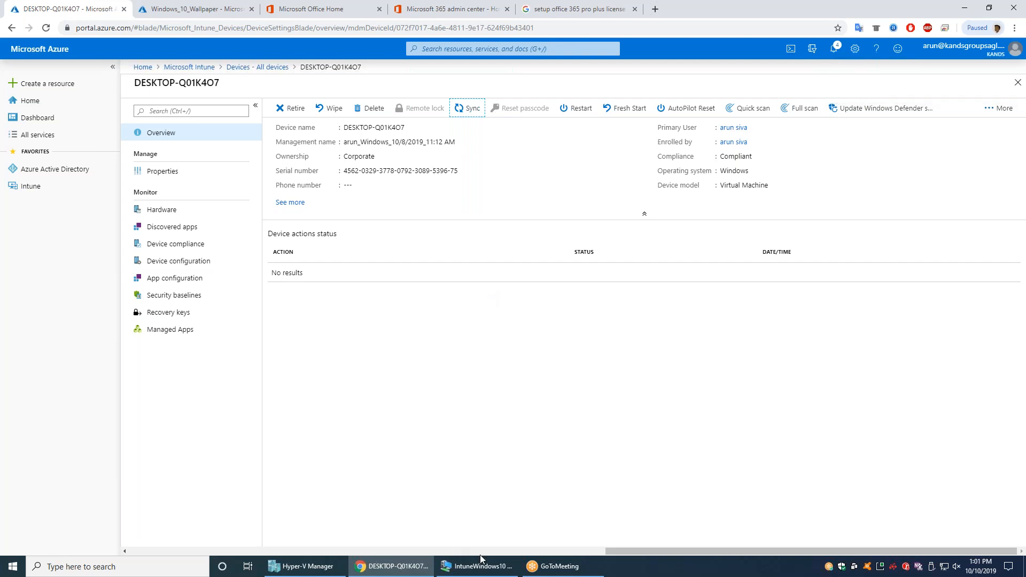
- Return to the IntuneWindows10 virtual machine and look for Office 365 Pro in Company Portal's app list, newest apps, and the Start menu
click(453, 569)
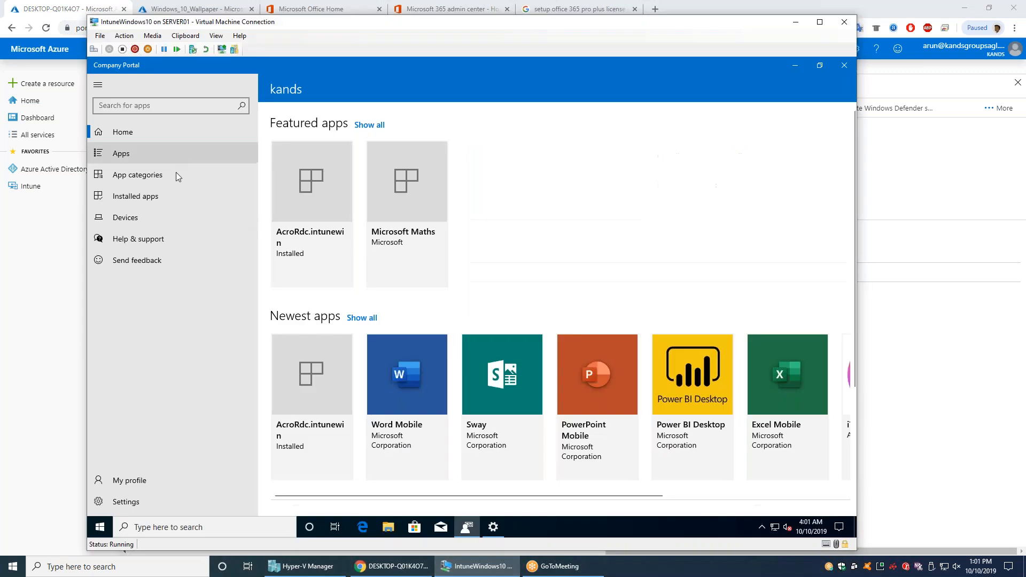
click(132, 159)
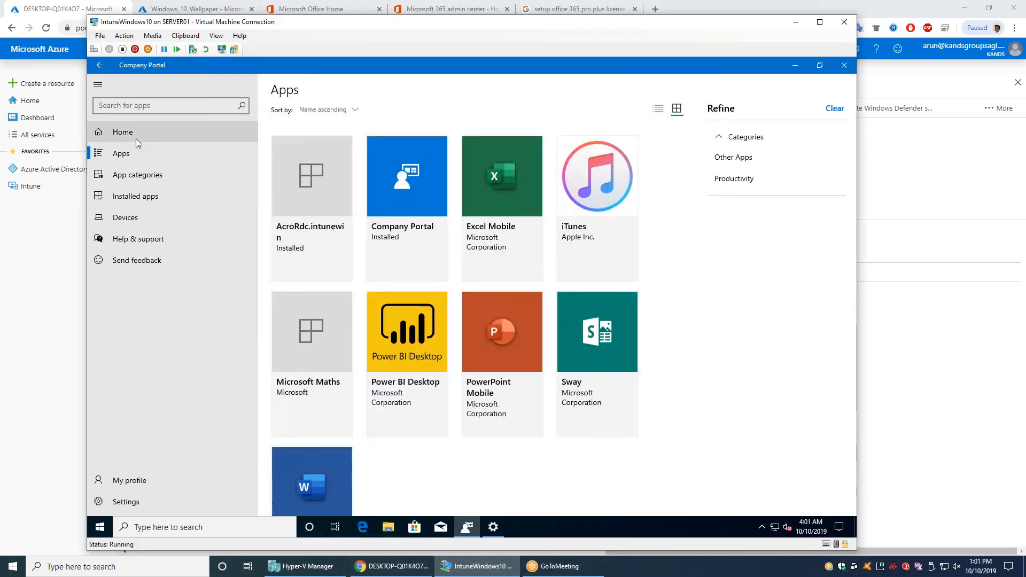
click(138, 136)
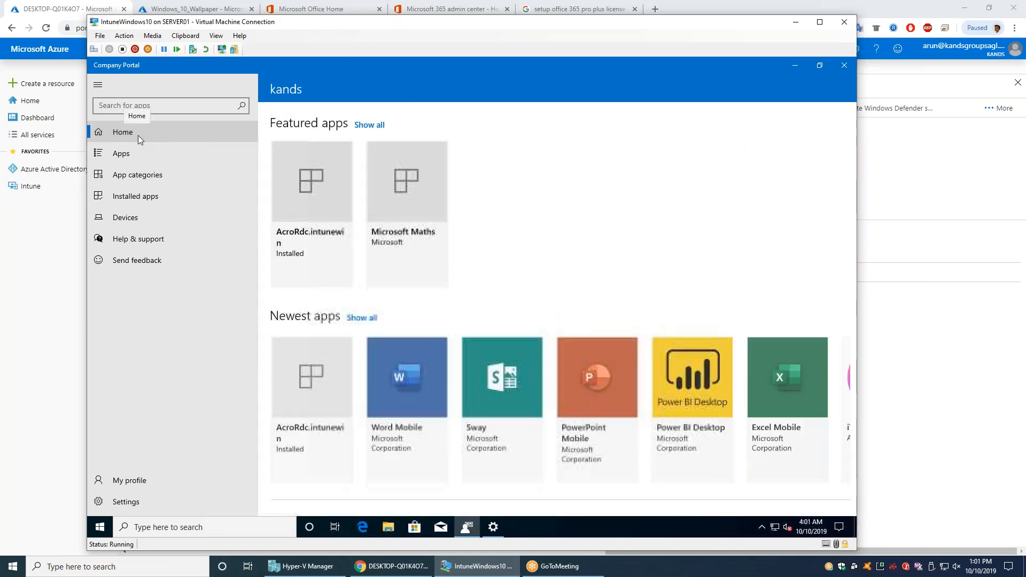
scroll(512, 235, down, 3)
scroll(512, 235, down, 3)
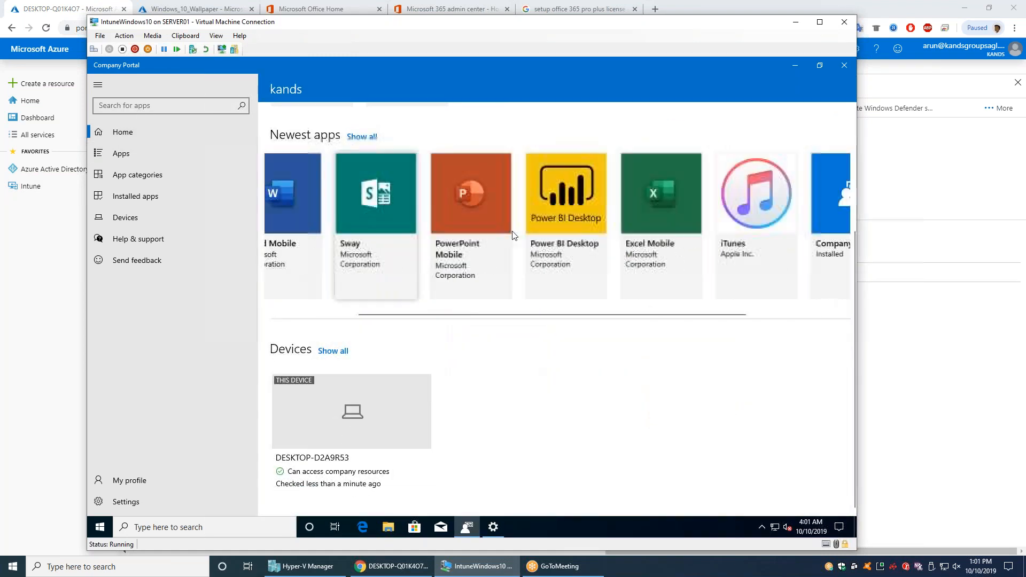
scroll(512, 232, up, 4)
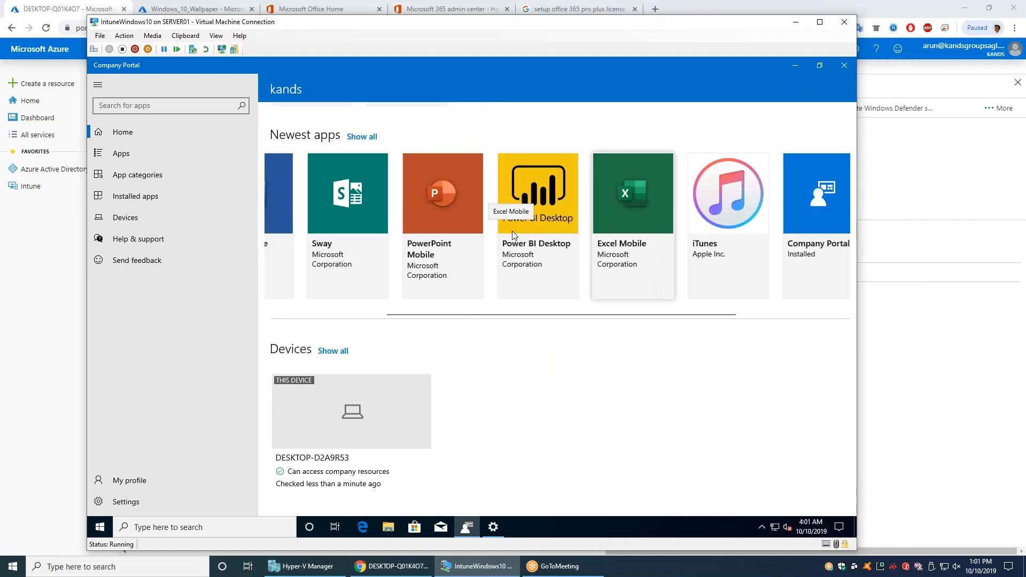
scroll(436, 139, up, 3)
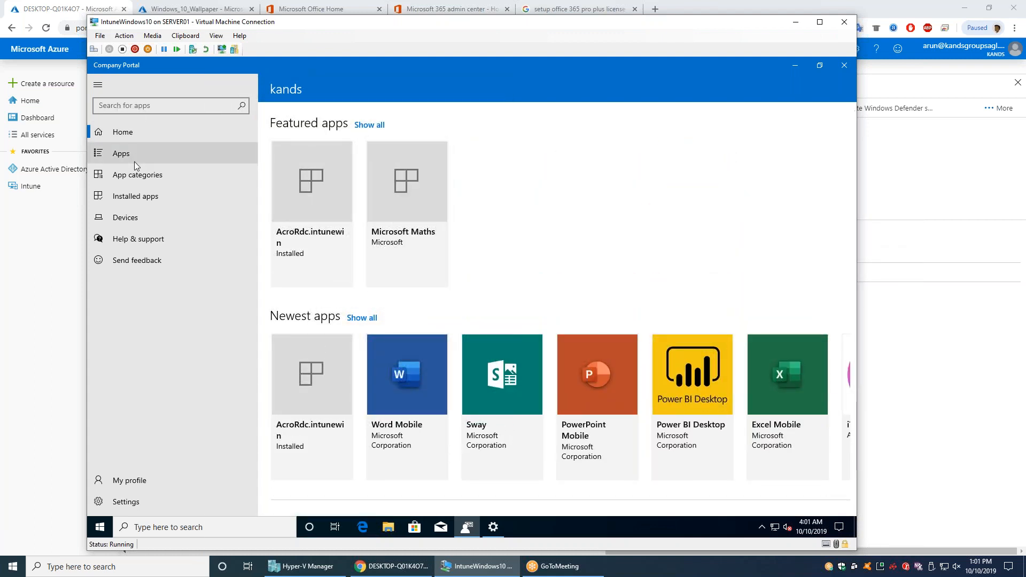
click(133, 161)
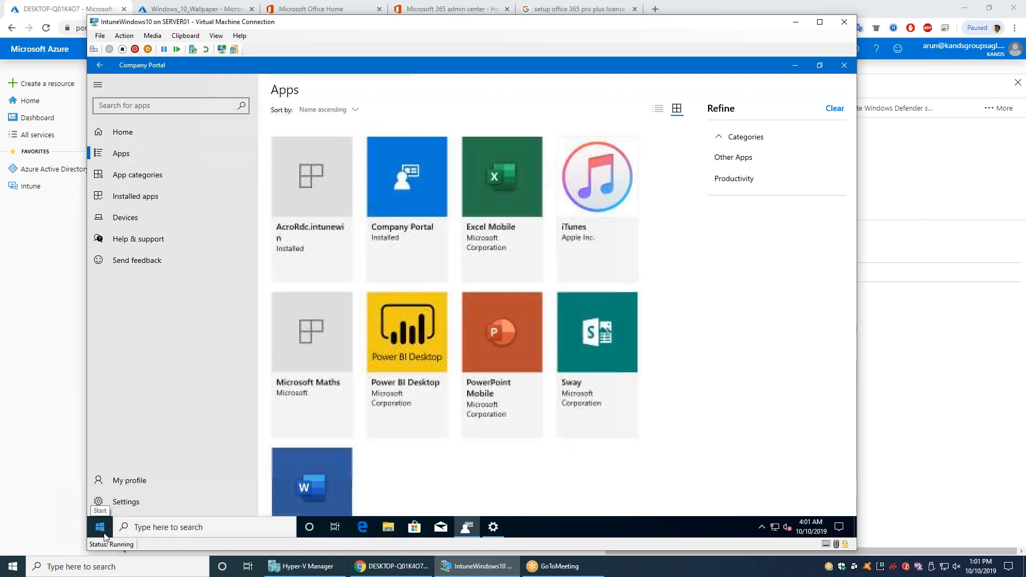
click(100, 527)
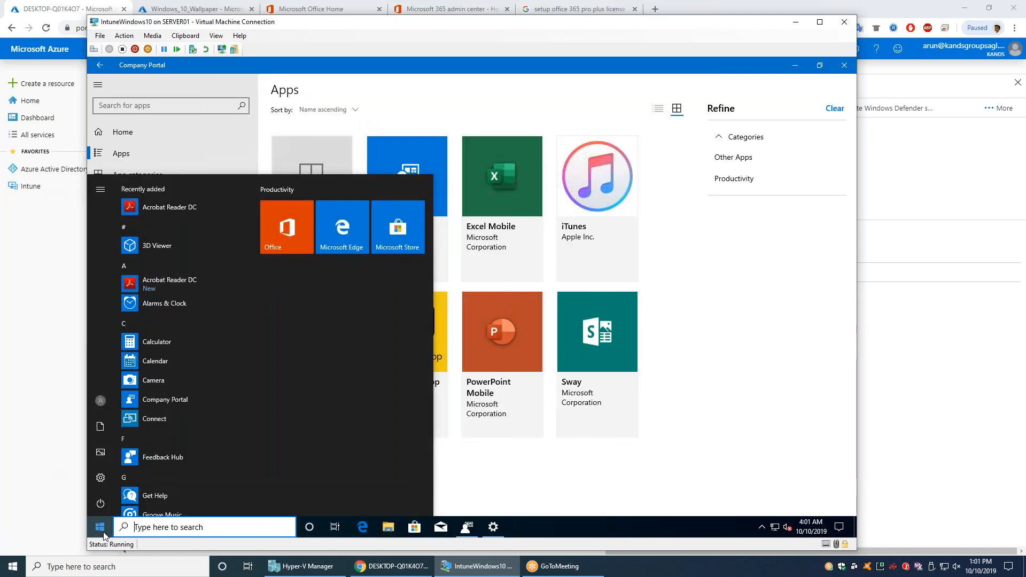
click(103, 533)
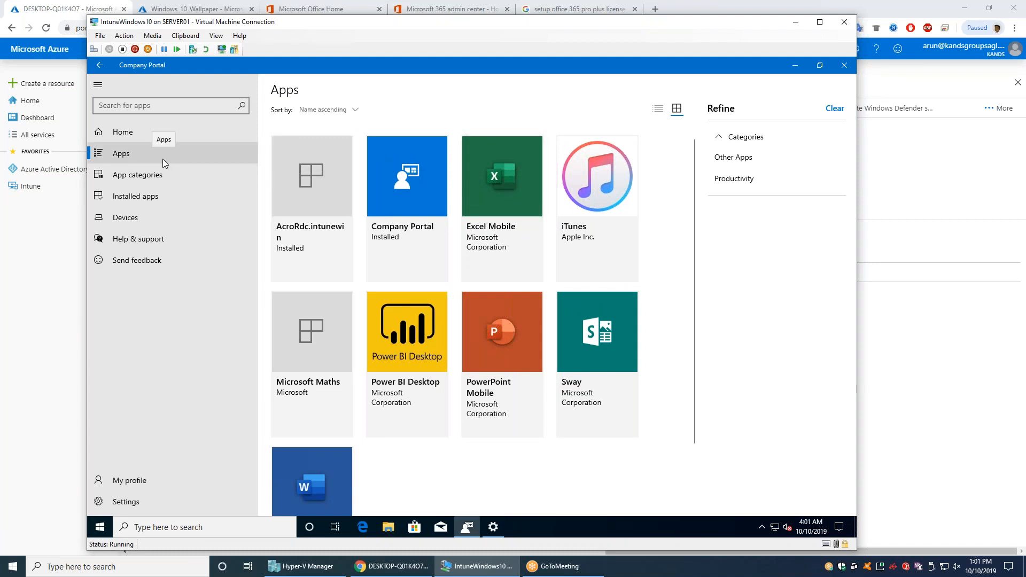
- Open Office 365 Pro from the featured apps on Company Portal's home page and start its installation
click(132, 139)
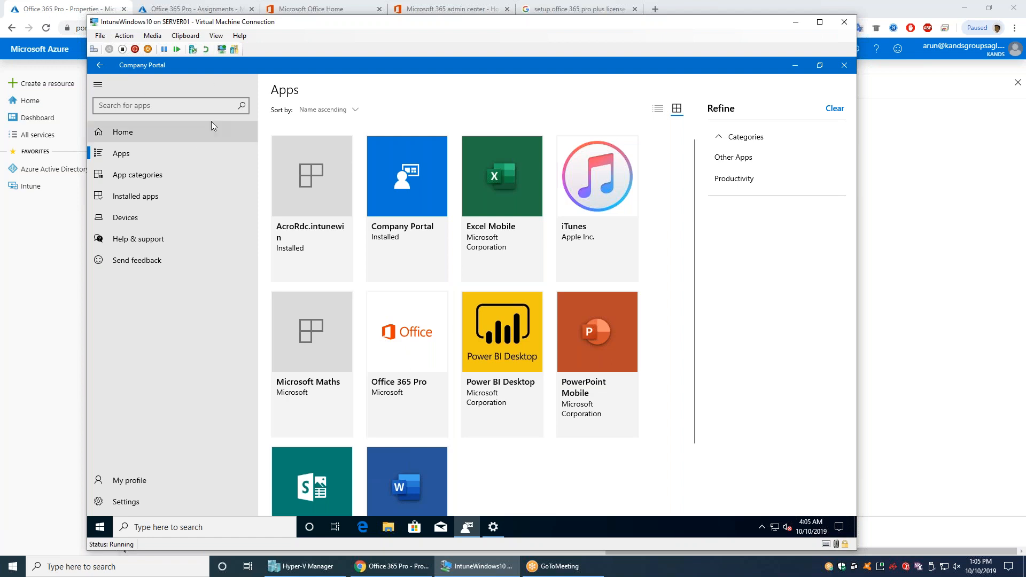
click(155, 133)
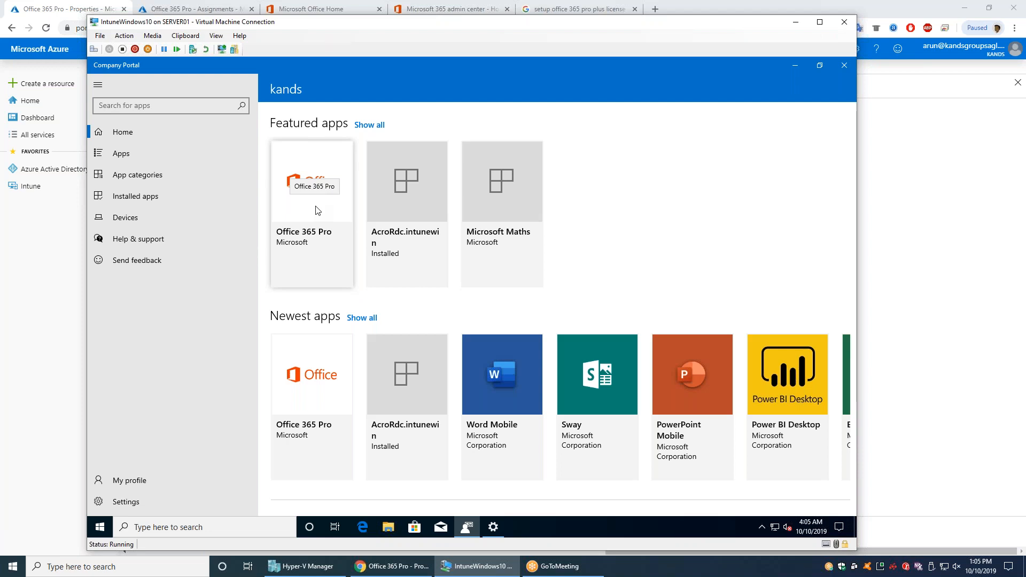
click(315, 201)
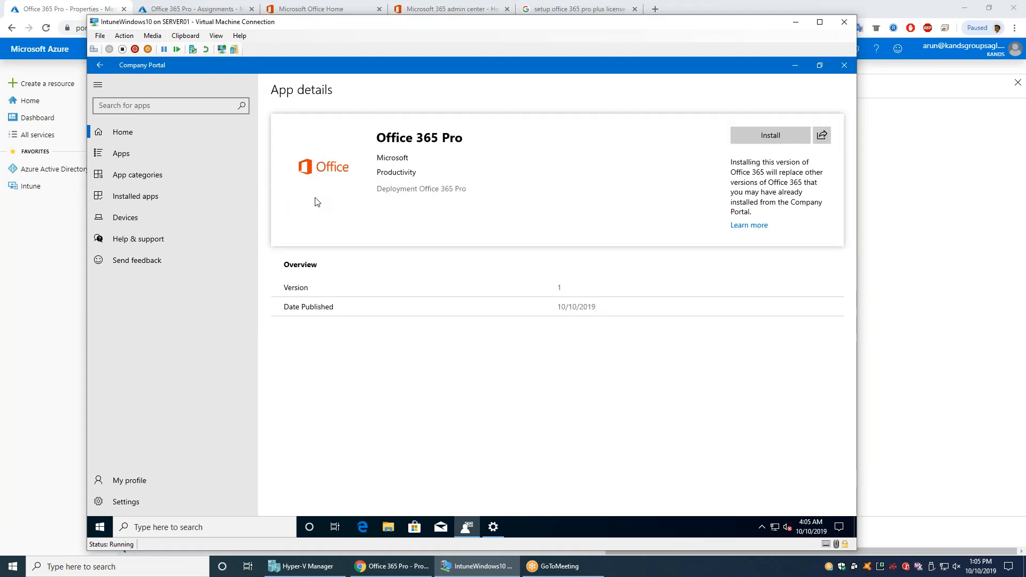
click(775, 137)
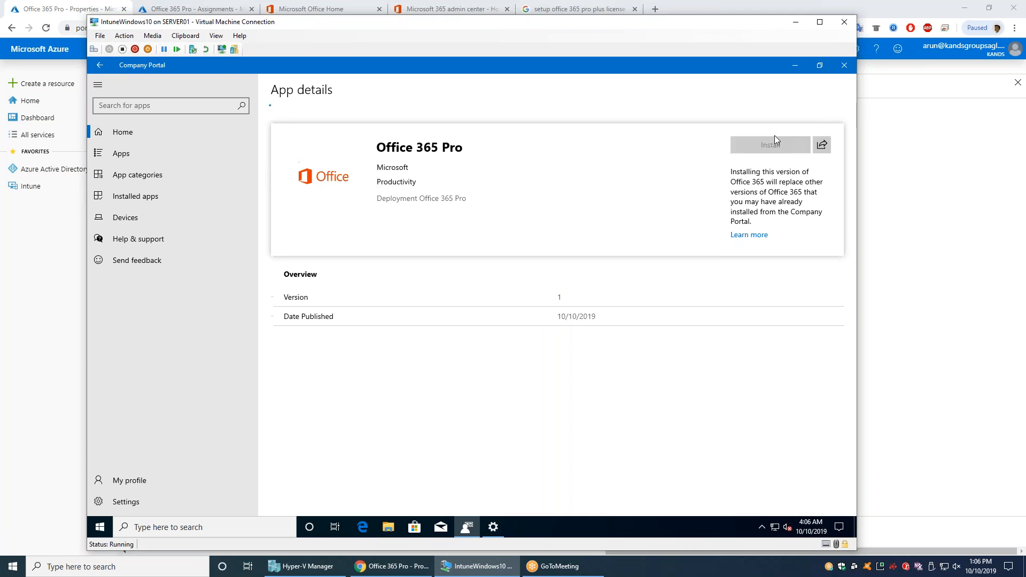